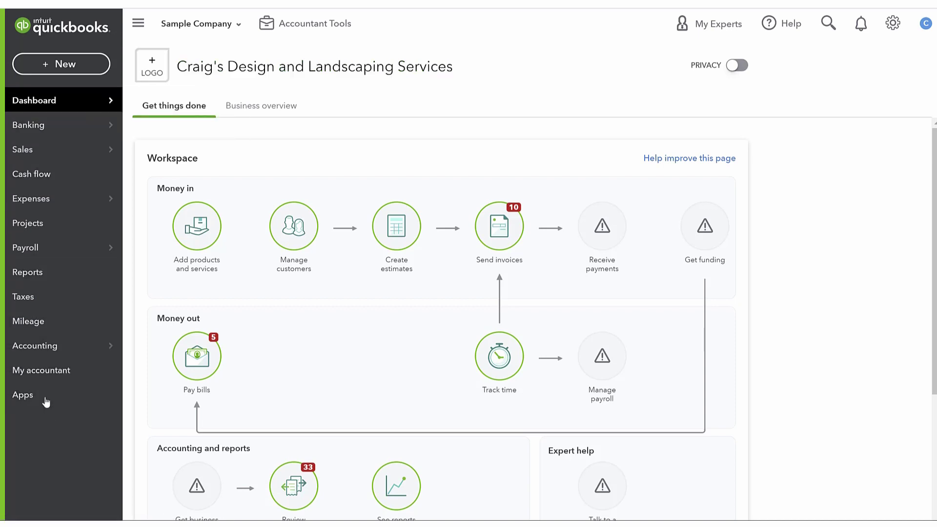
mouse_move(45, 99)
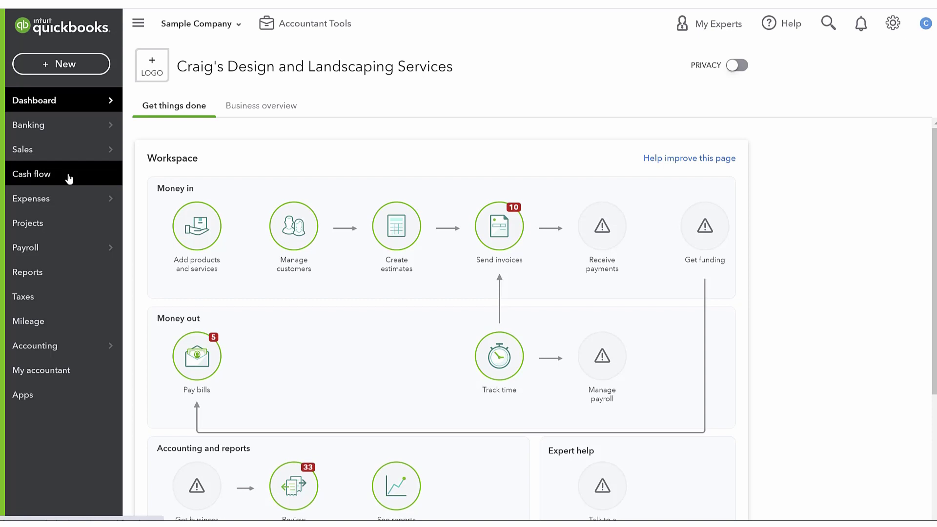
mouse_move(67, 190)
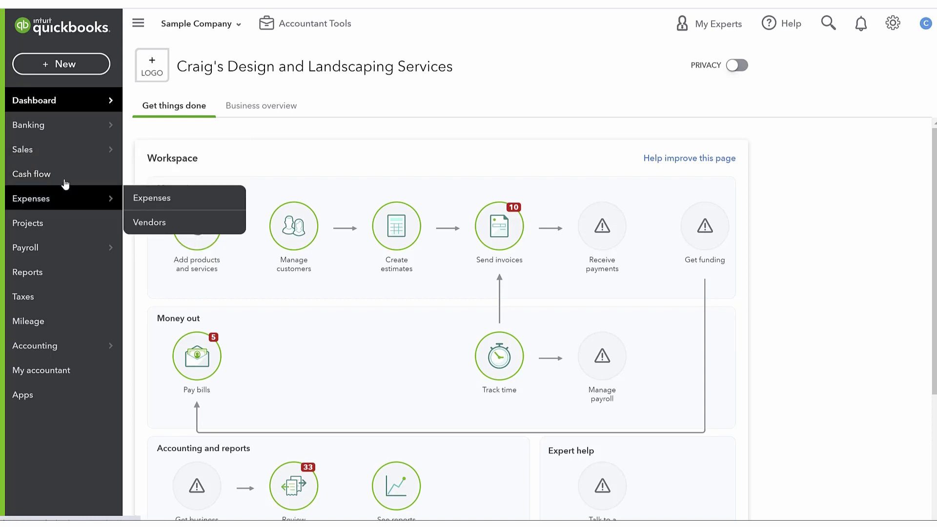
mouse_move(61, 127)
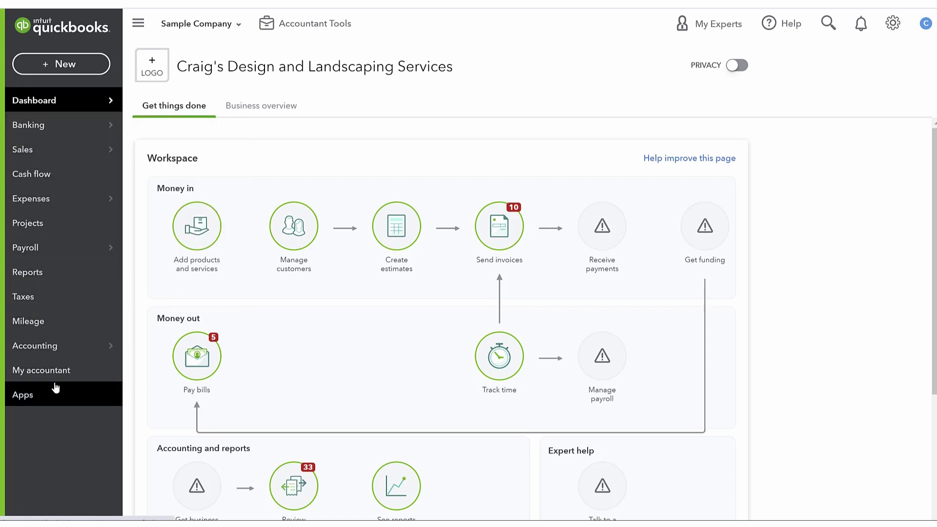
Step: Open the company's Account and Settings and review the Sales preferences and the usage limits
left_click(897, 26)
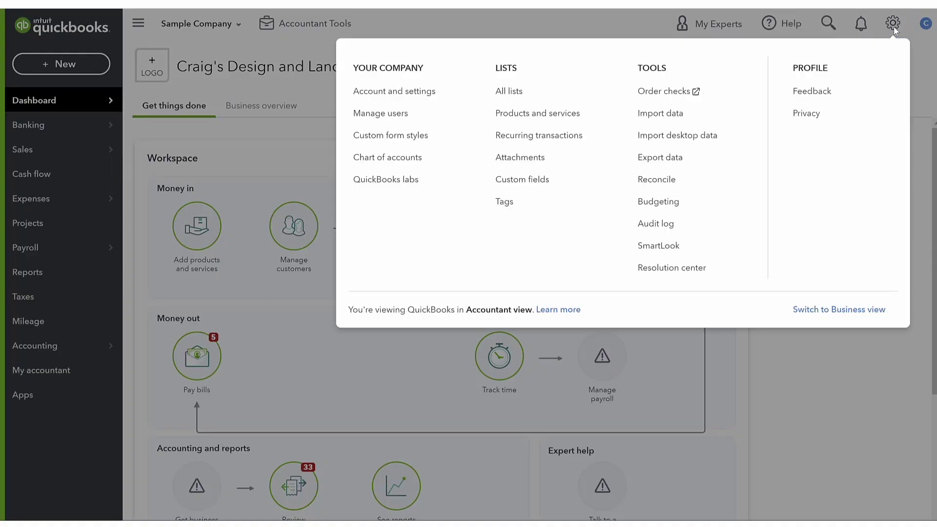
left_click(400, 96)
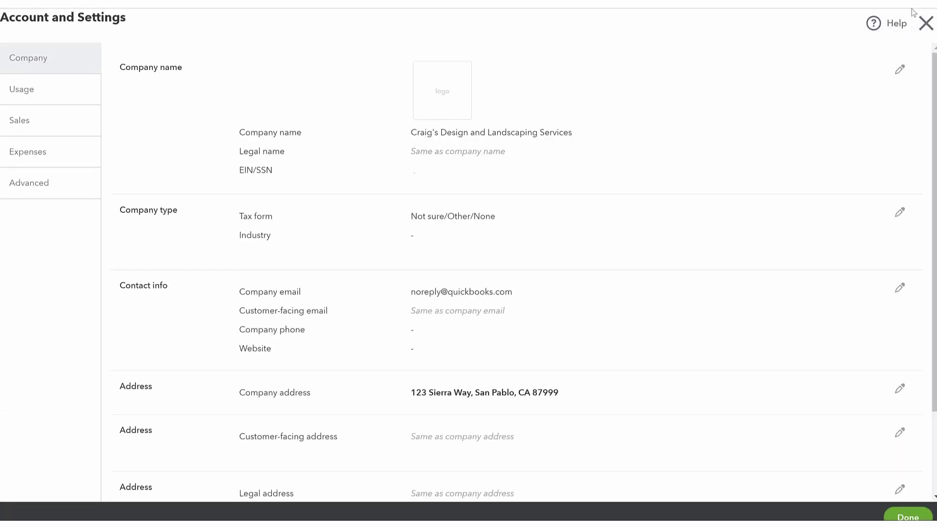
left_click(22, 128)
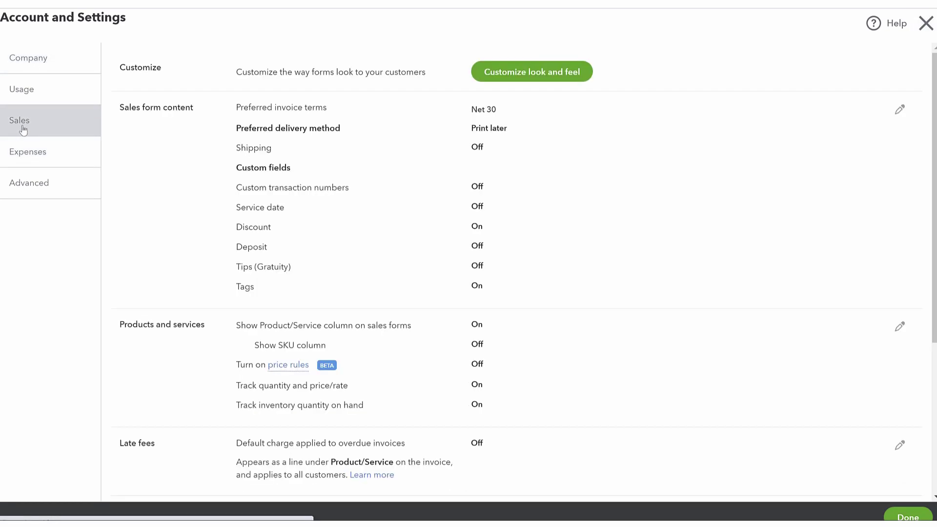
scroll(140, 290, "down", 1)
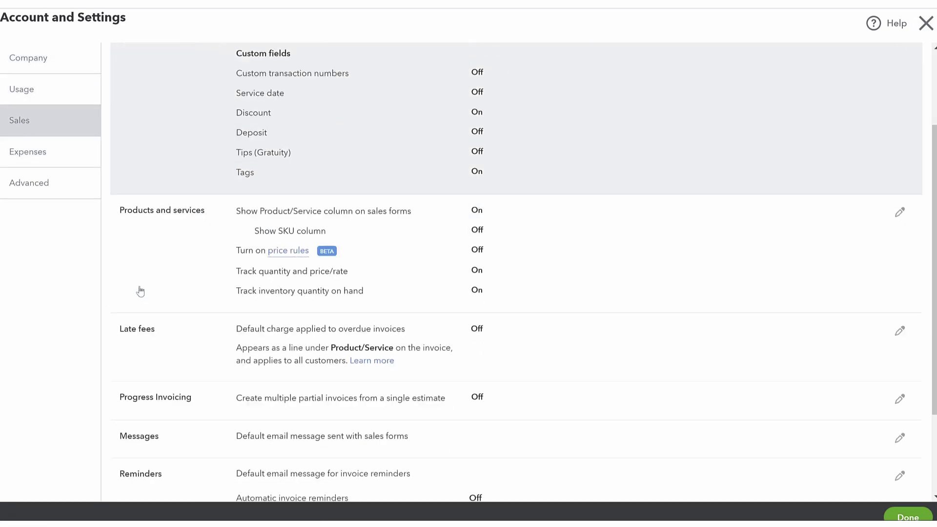
scroll(140, 291, "down", 3)
left_click(36, 90)
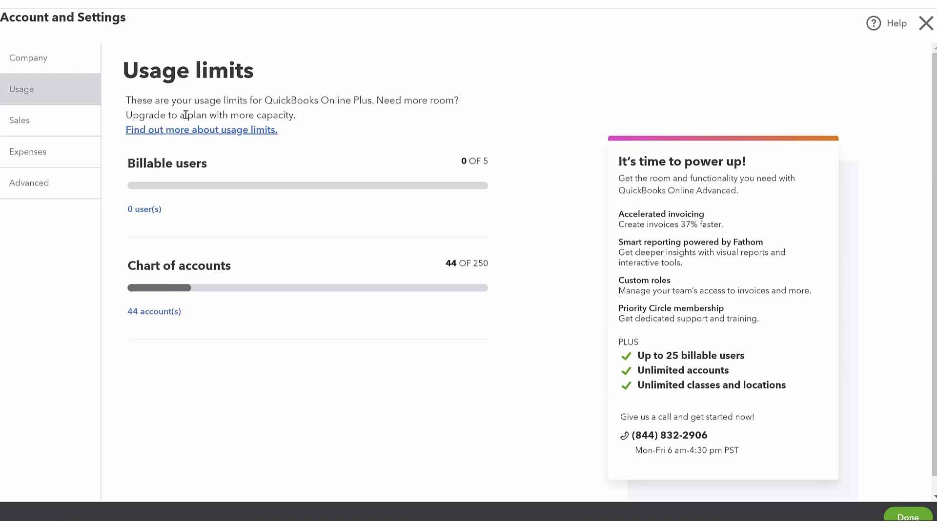
Step: Review the Expenses, Advanced and Company settings, and close Account and Settings
left_click(15, 163)
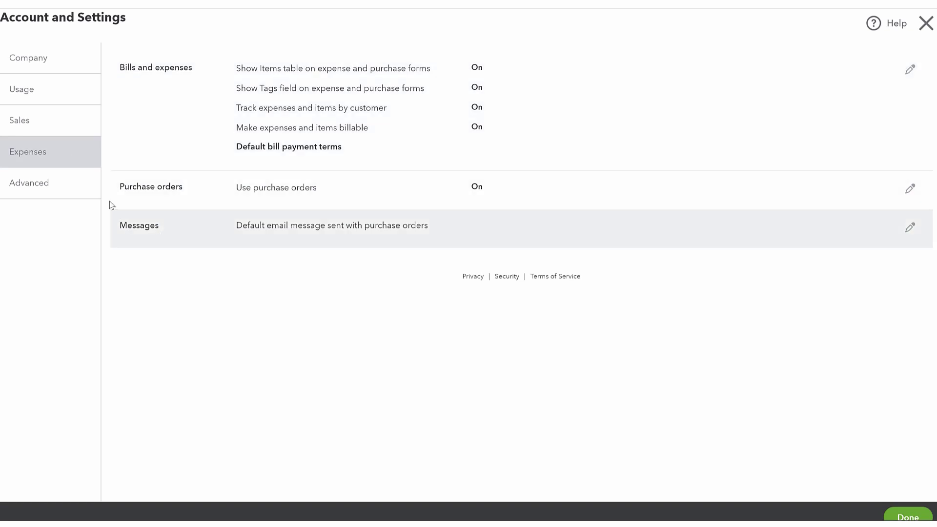
left_click(65, 187)
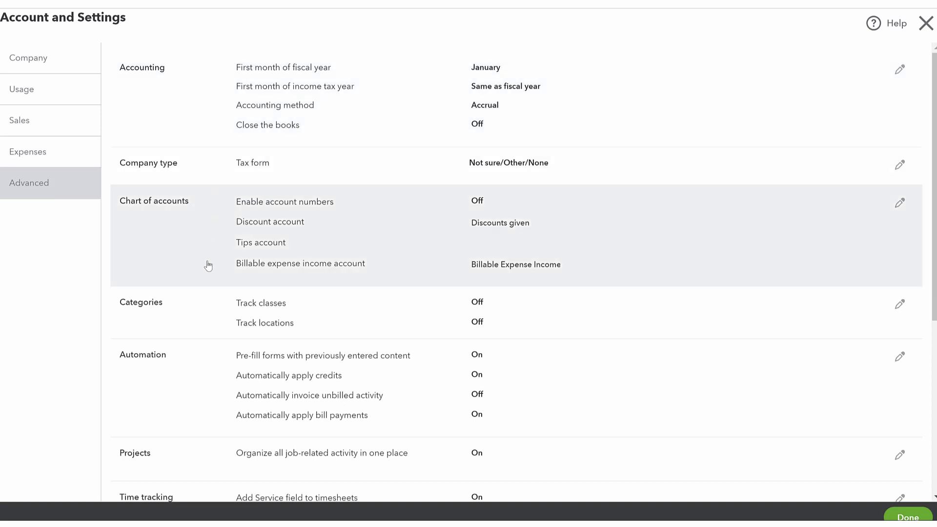
scroll(195, 358, "down", 4)
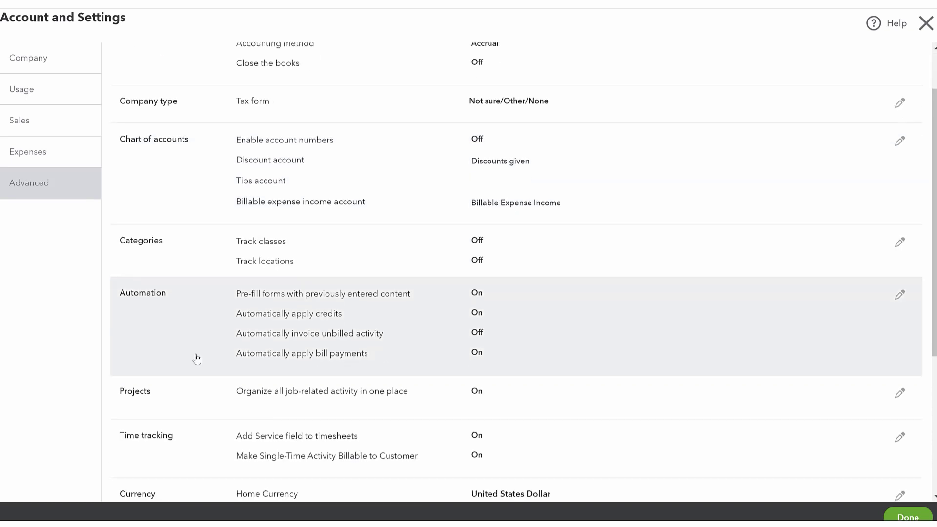
scroll(197, 358, "down", 2)
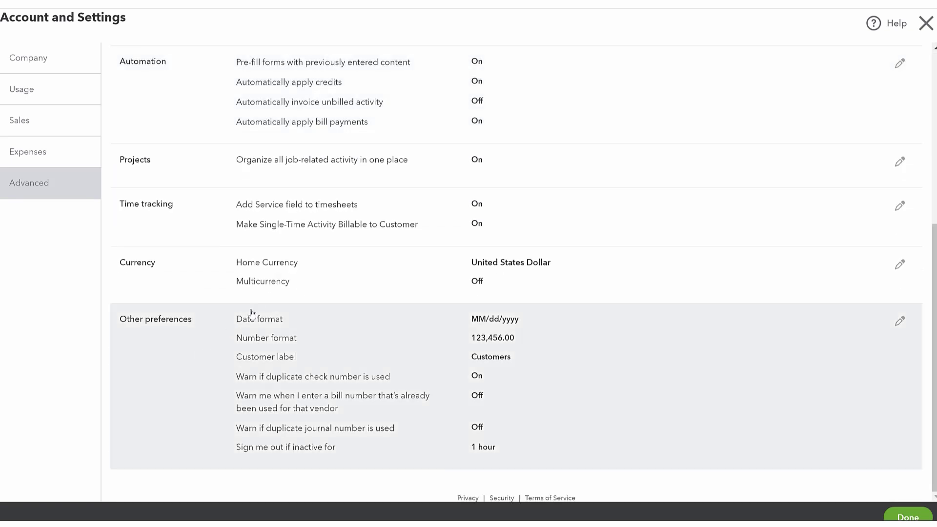
scroll(201, 308, "up", 6)
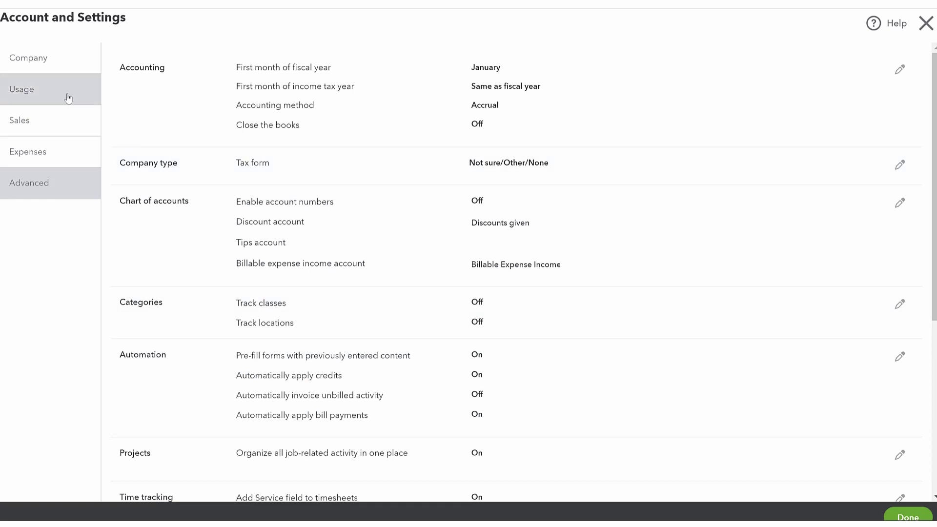
left_click(48, 59)
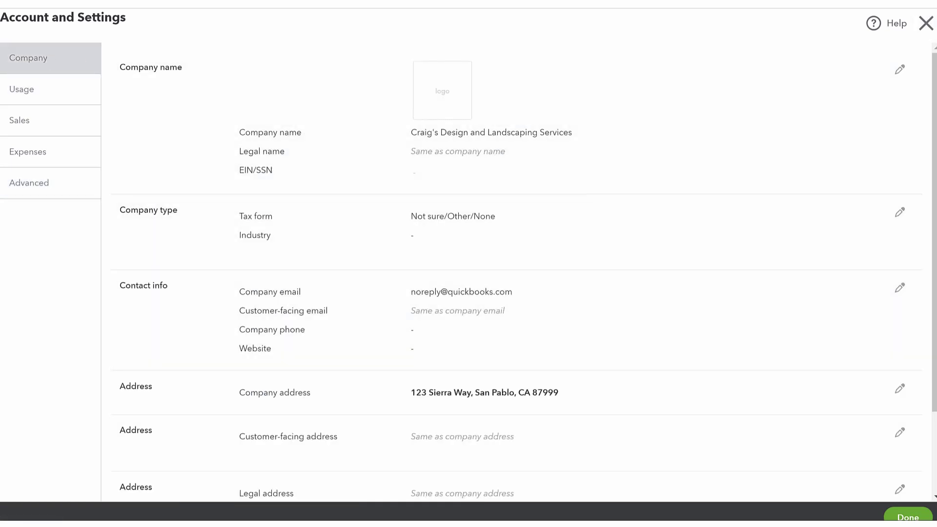
left_click(925, 25)
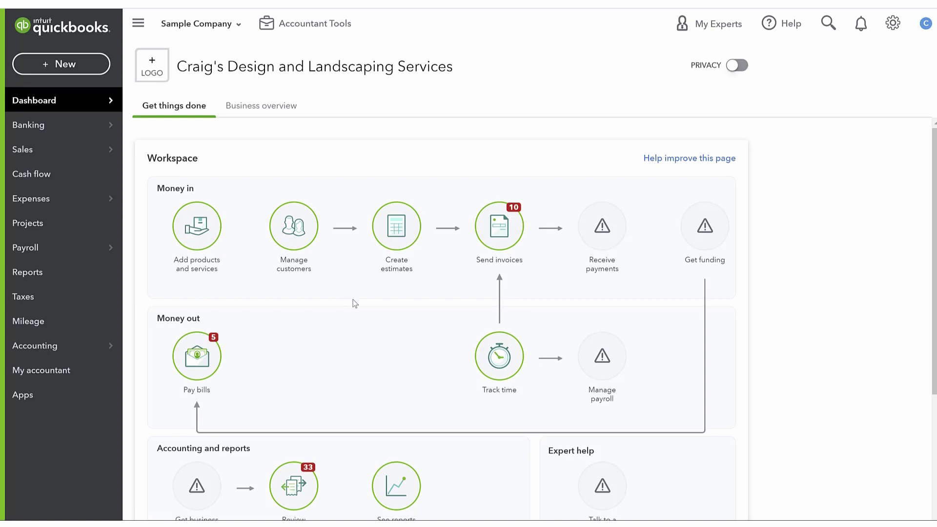
Step: Look through the dashboard's Get things done workspace, down to the Accounting and reports section
scroll(353, 303, "down", 1)
scroll(352, 303, "up", 1)
scroll(403, 220, "down", 1)
scroll(403, 221, "down", 1)
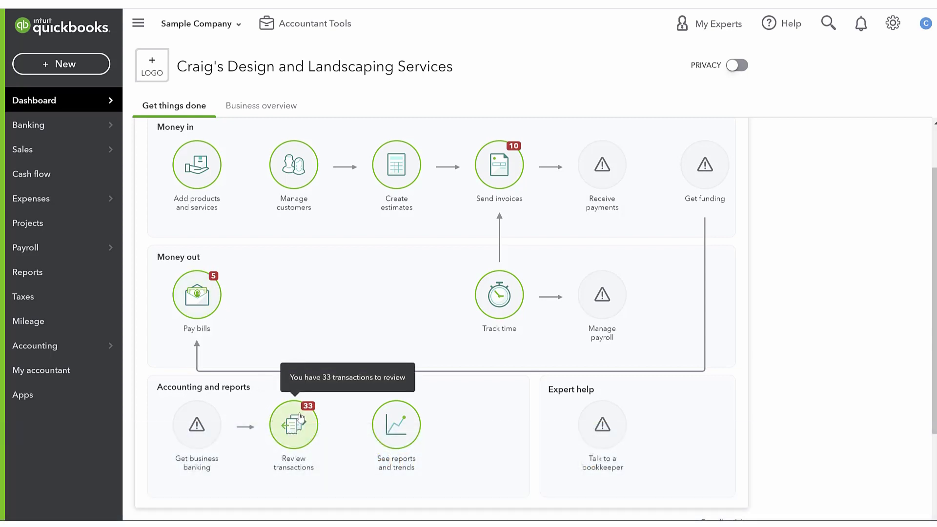
Step: Open the dashboard's Business overview and examine its cards, including the period choices for Profit and Loss
left_click(285, 106)
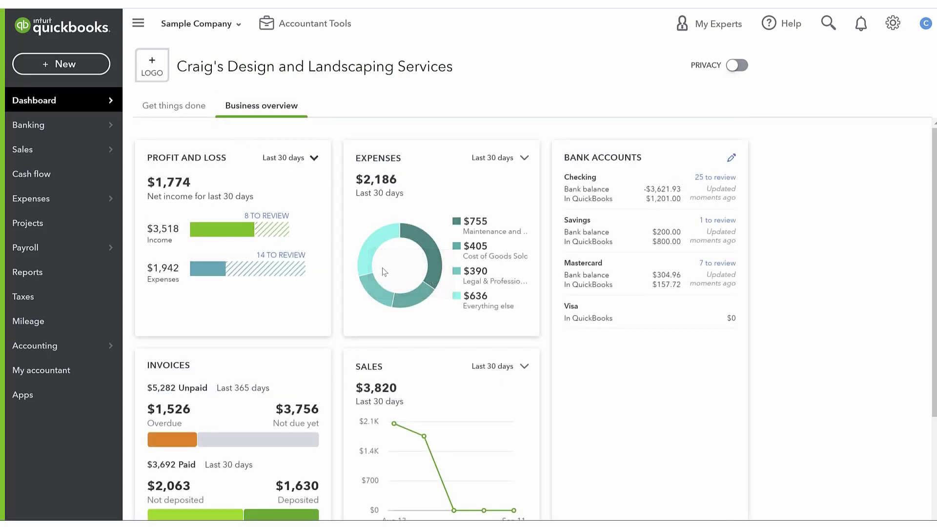
scroll(629, 348, "down", 1)
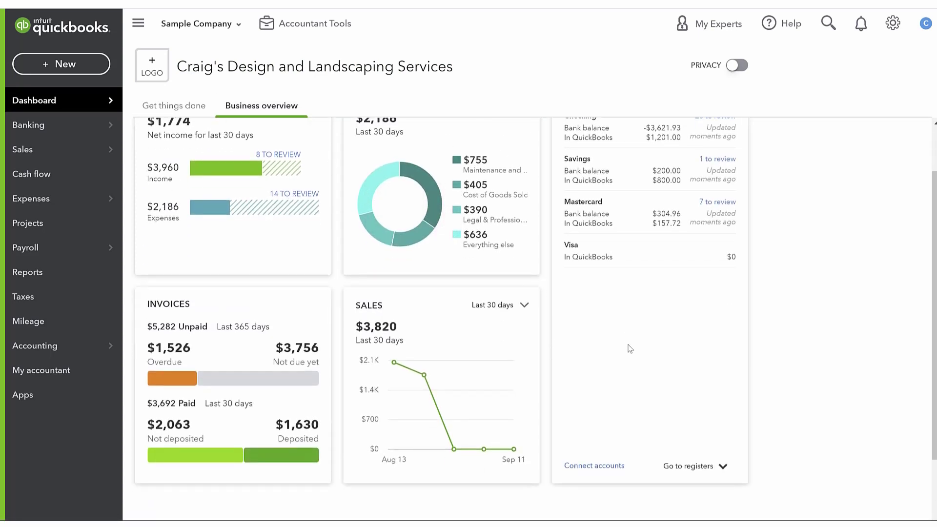
scroll(290, 157, "up", 1)
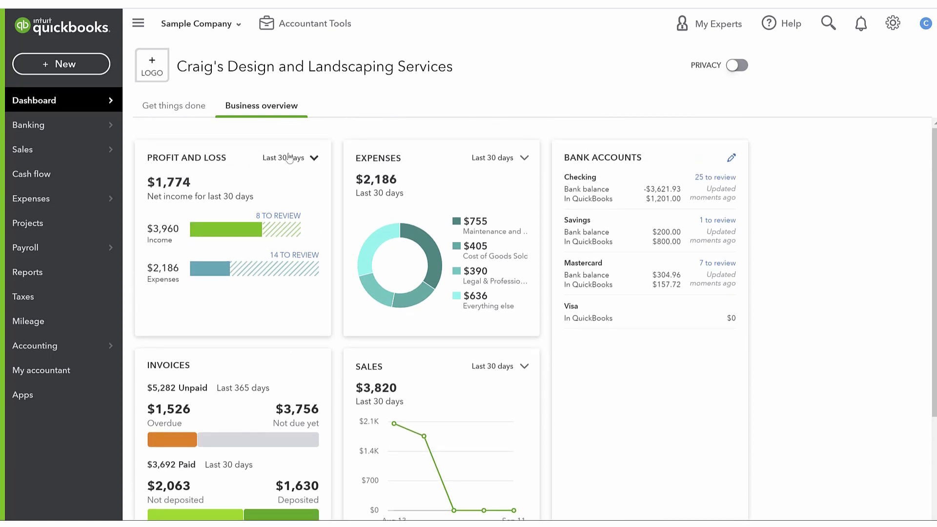
left_click(290, 157)
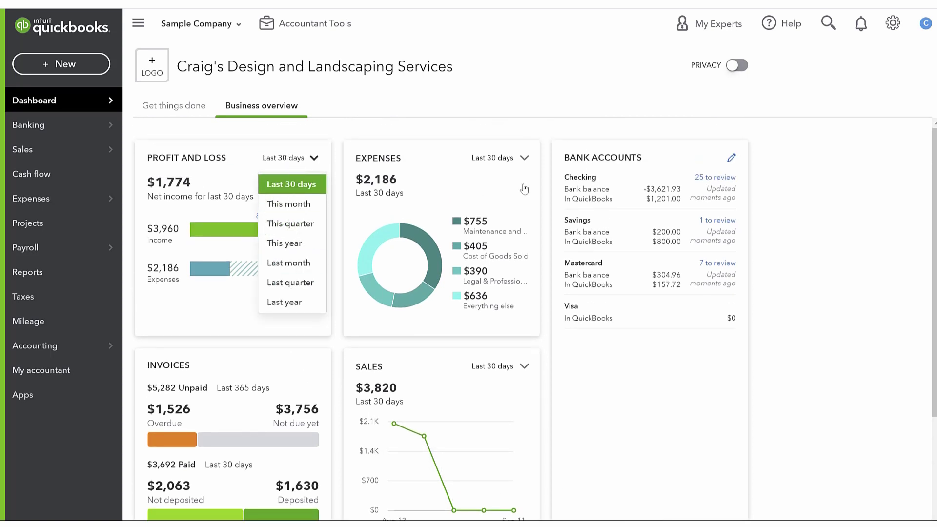
left_click(623, 281)
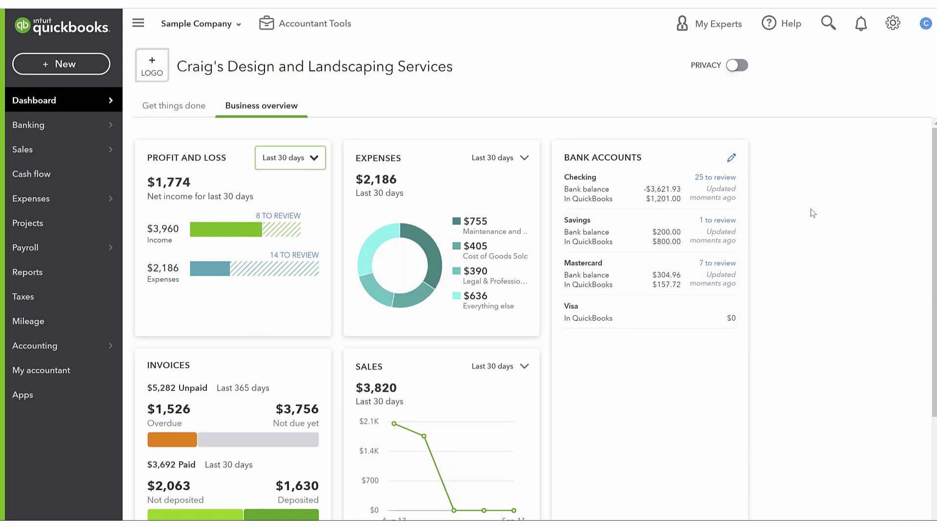
scroll(811, 211, "down", 1)
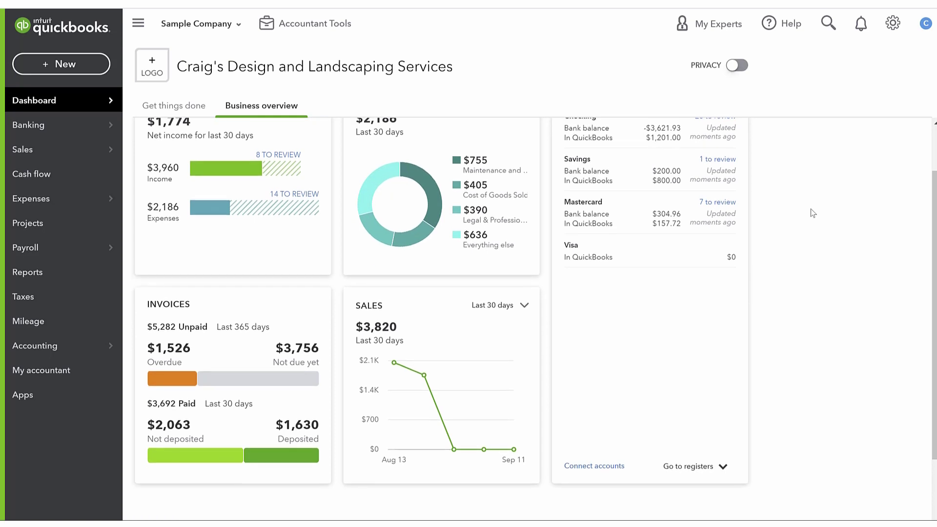
scroll(376, 376, "up", 1)
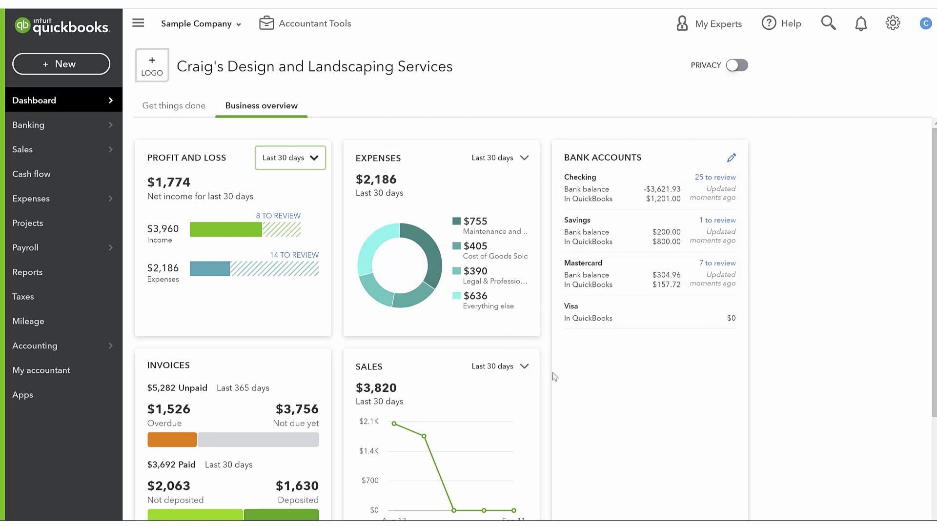
Step: Go to the Banking page and examine the options for linking a bank account or uploading transactions from a file
left_click(40, 127)
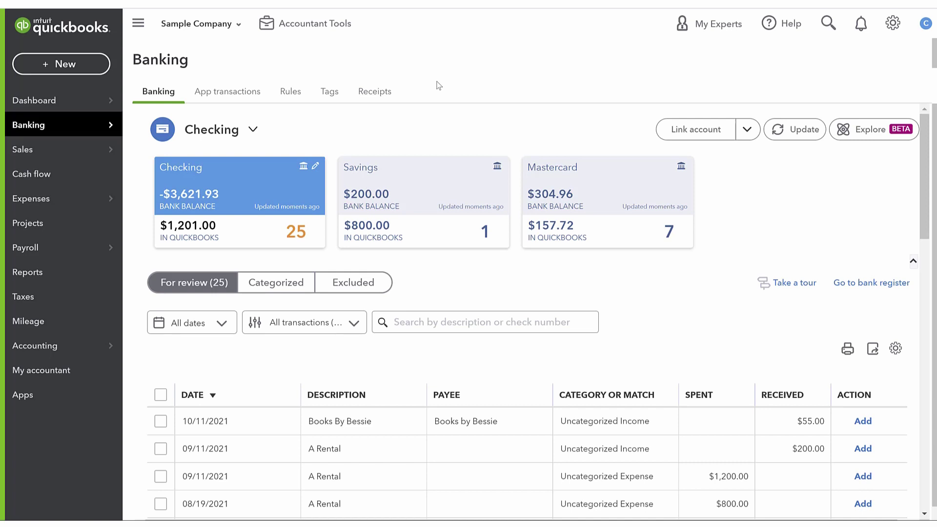
left_click(707, 129)
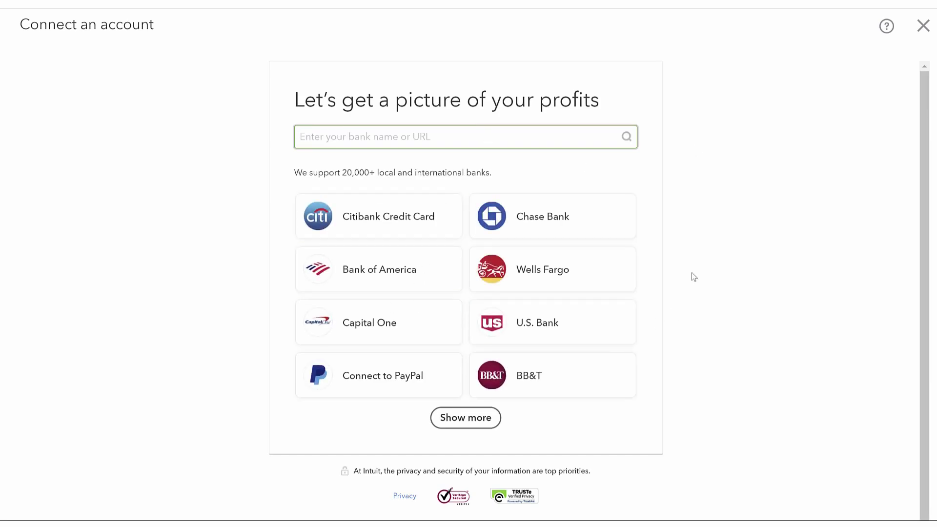
left_click(922, 26)
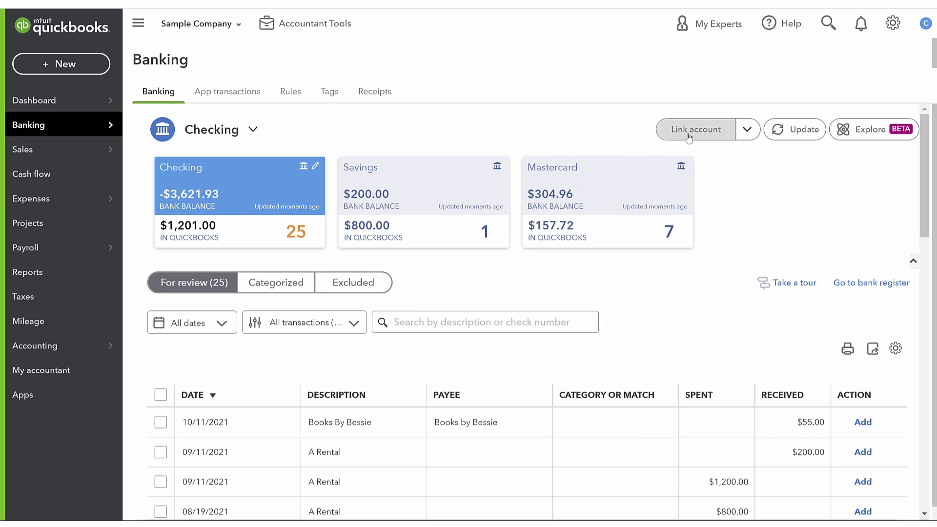
left_click(750, 137)
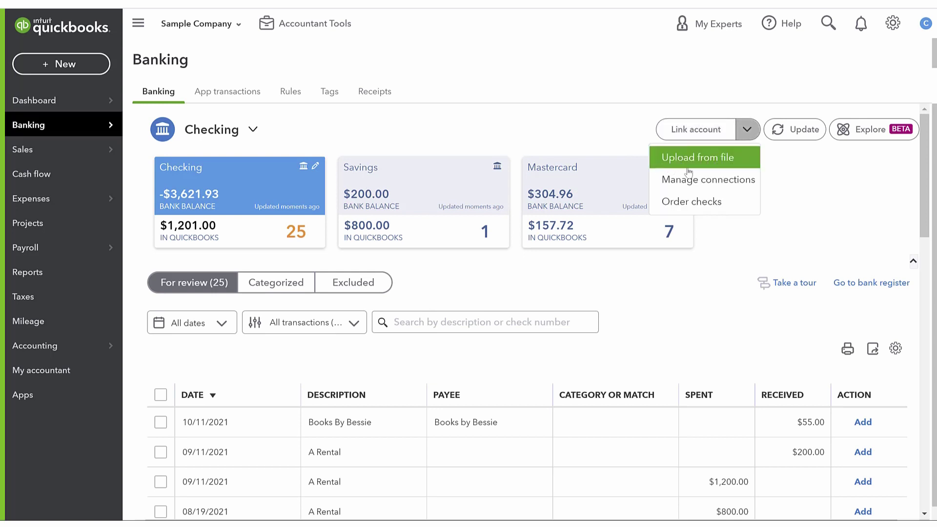
left_click(772, 215)
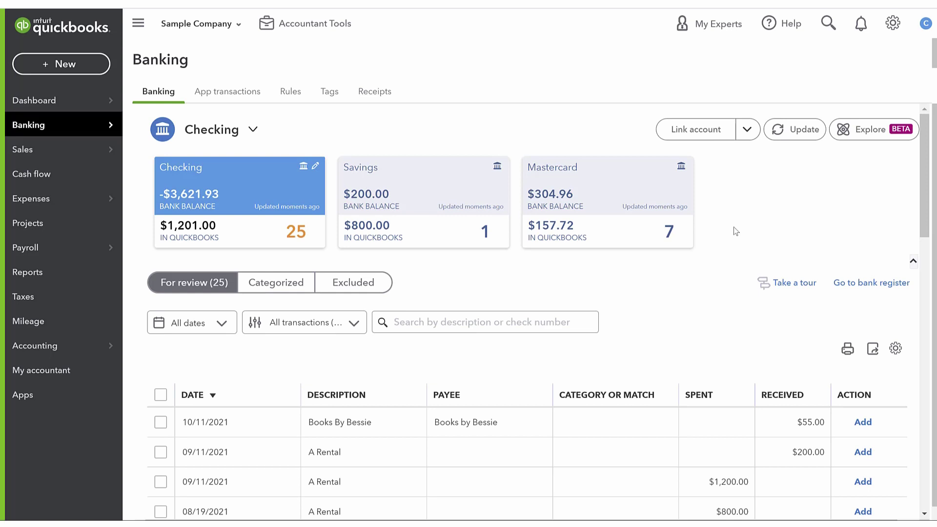
Step: View the Savings and Mastercard transactions for review, and check the list of connected bank accounts
scroll(342, 205, "down", 1)
scroll(225, 163, "up", 1)
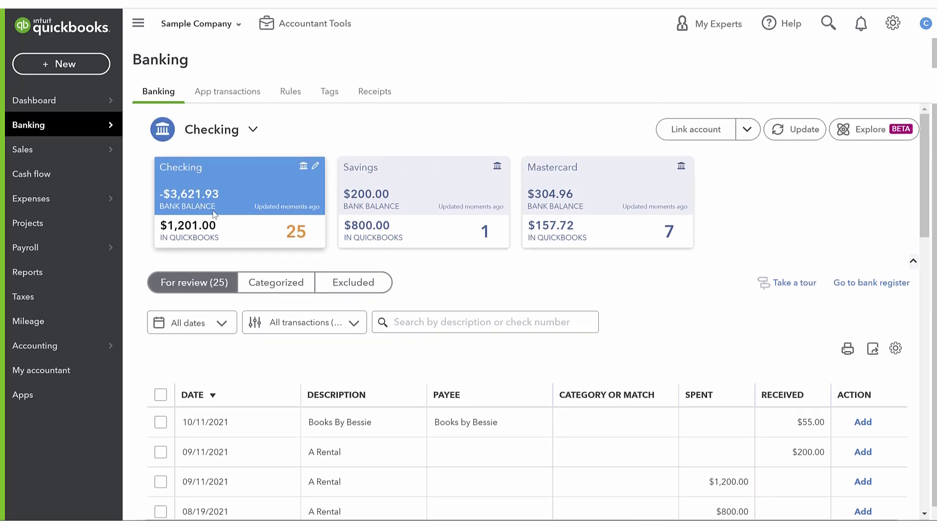
left_click(380, 197)
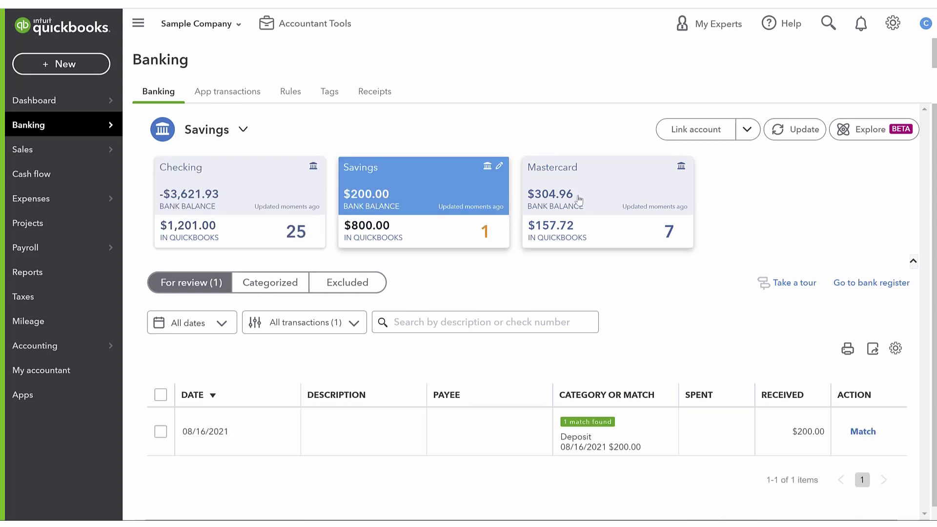
left_click(575, 202)
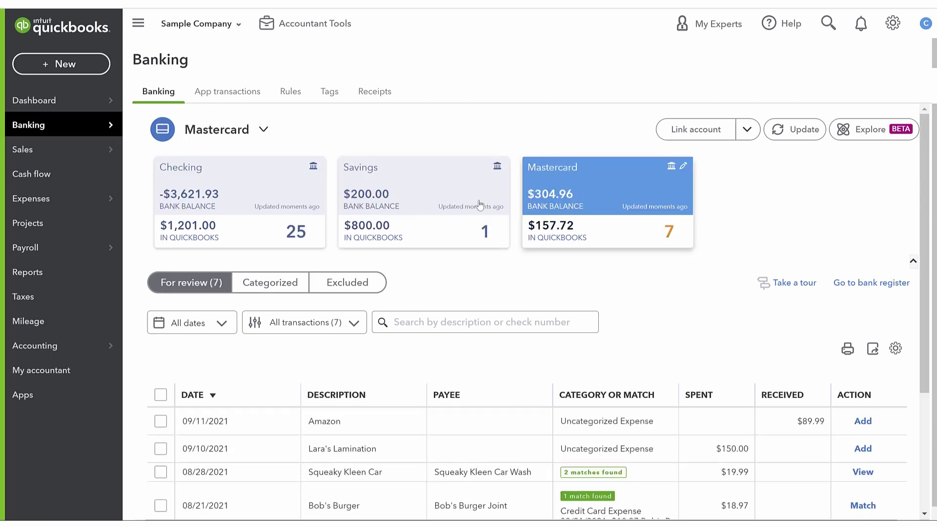
left_click(264, 131)
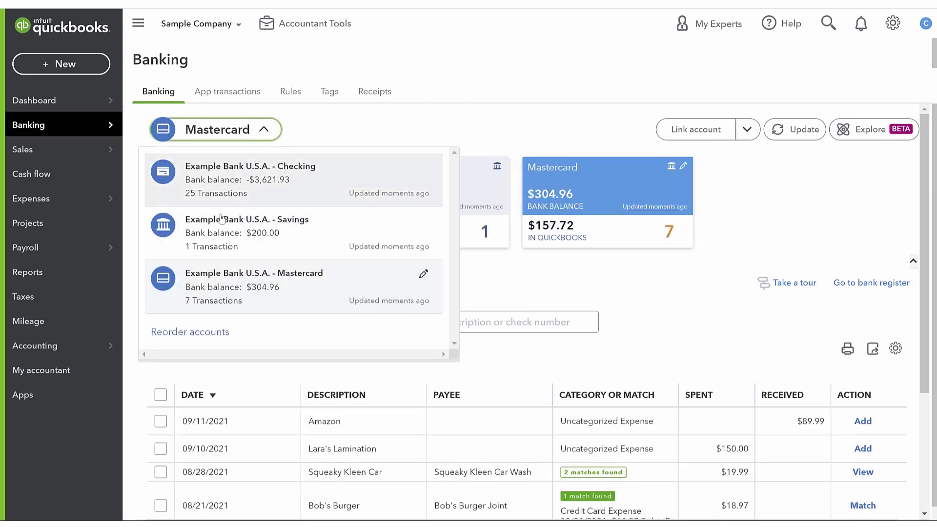
left_click(361, 137)
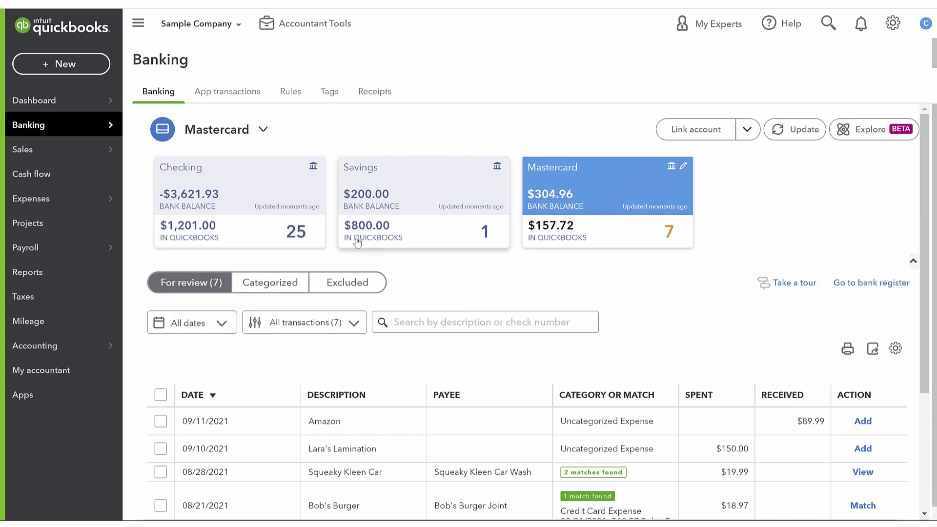
Step: Expand the 09/11/2021 Amazon transaction in the Mastercard review list to see its categorization details
scroll(366, 236, "down", 3)
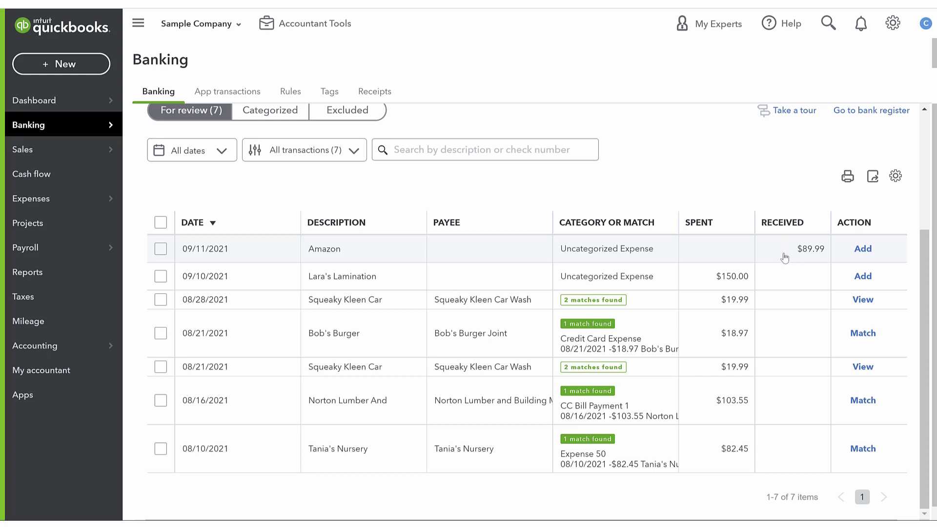
left_click(267, 261)
scroll(268, 265, "down", 3)
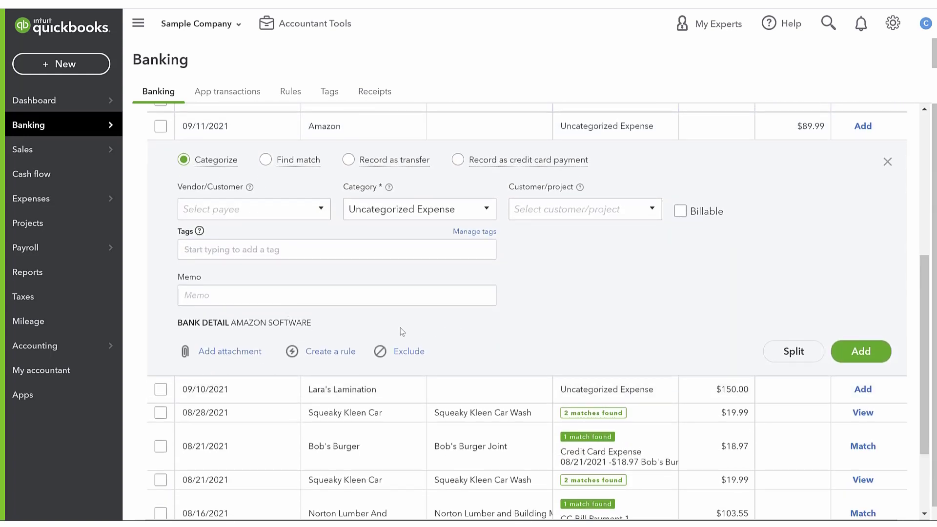
Step: Collapse the Amazon transaction and expand the 08/28/2021 Squeaky Kleen Car transaction to examine its suggested matches
left_click(886, 164)
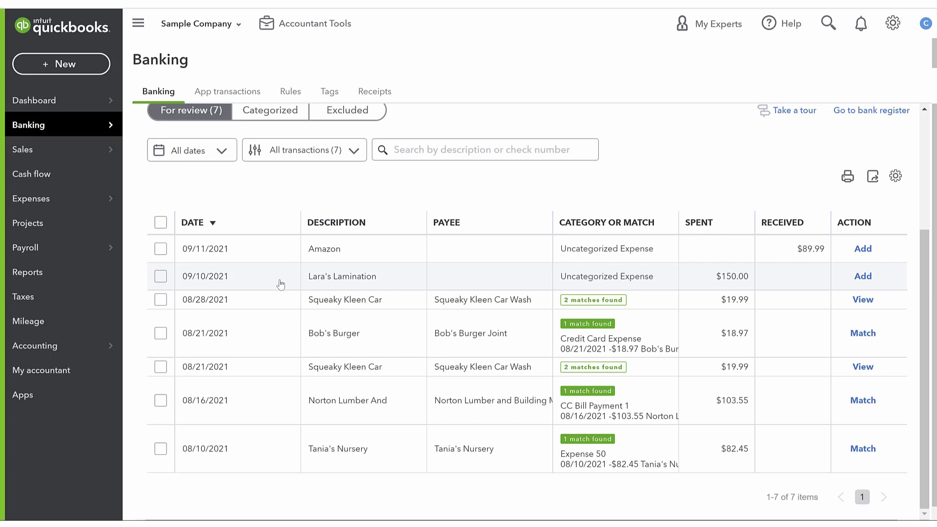
scroll(280, 284, "up", 3)
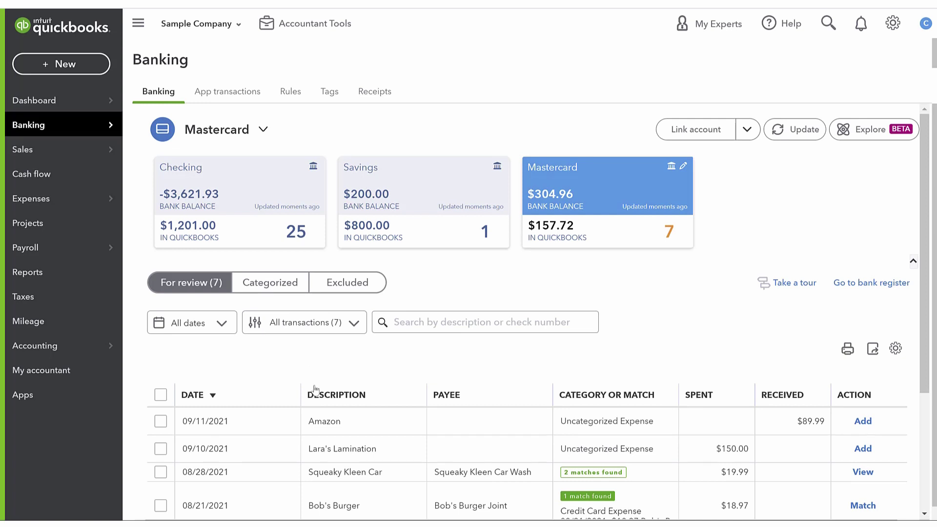
scroll(317, 372, "down", 1)
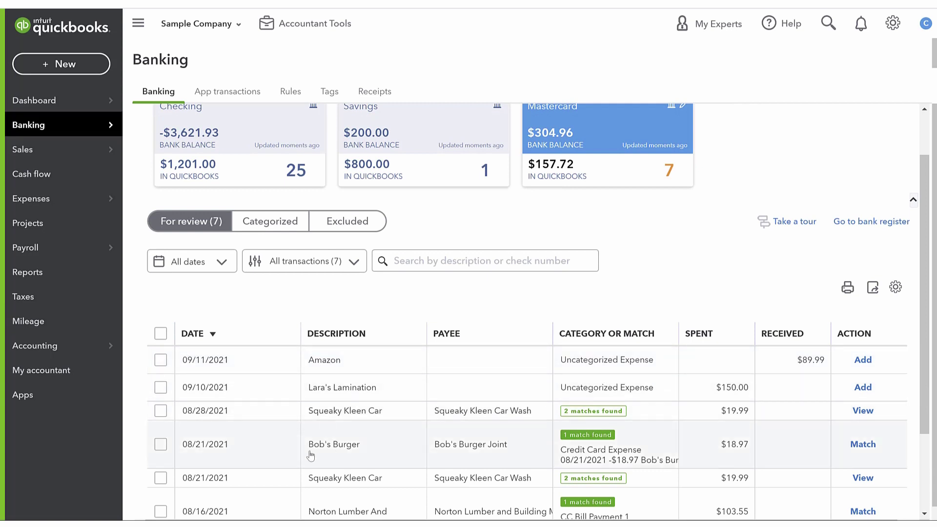
left_click(262, 418)
scroll(262, 439, "down", 3)
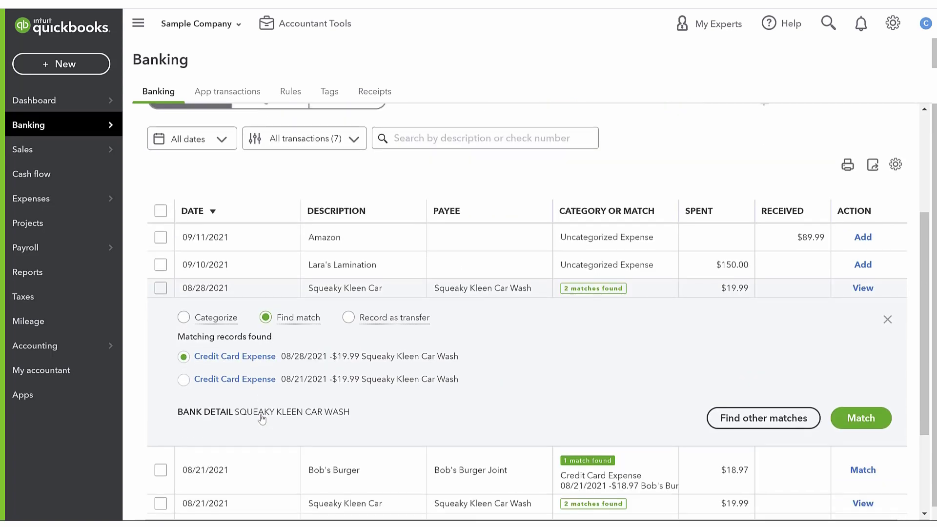
Step: Expand the 09/10/2021 Lara's Lamination transaction to view its categorization fields, and collapse it without adding it
left_click(381, 267)
scroll(293, 366, "down", 1)
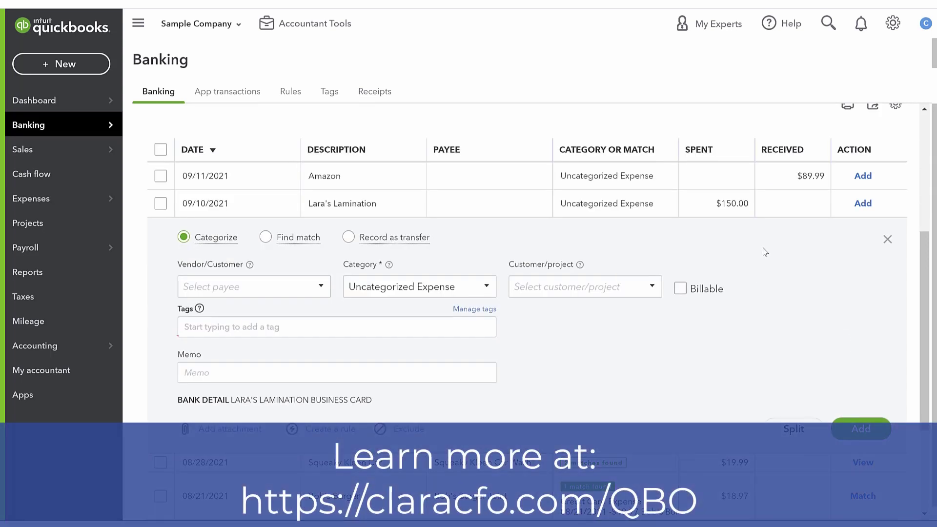
left_click(887, 240)
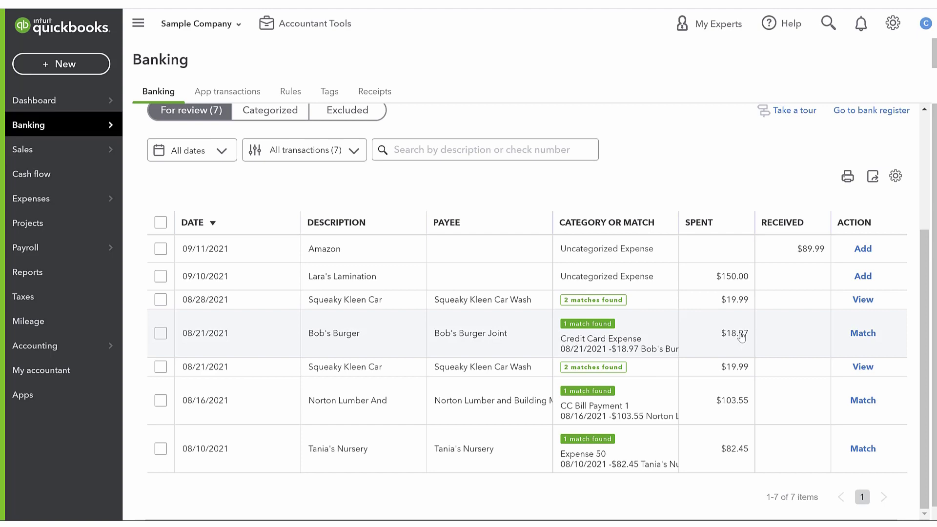
Step: Look over the Mastercard review list and switch to the Checking account to browse its transactions for review
scroll(741, 337, "up", 3)
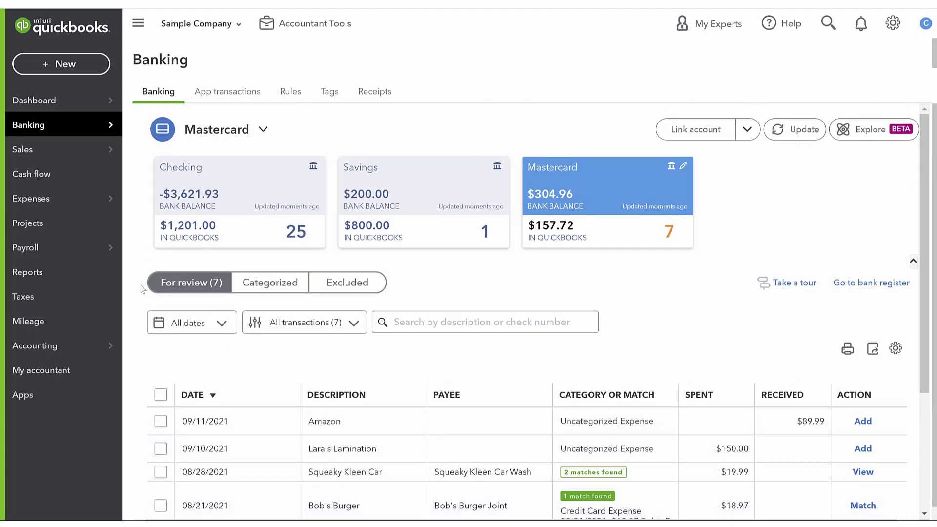
scroll(633, 336, "down", 3)
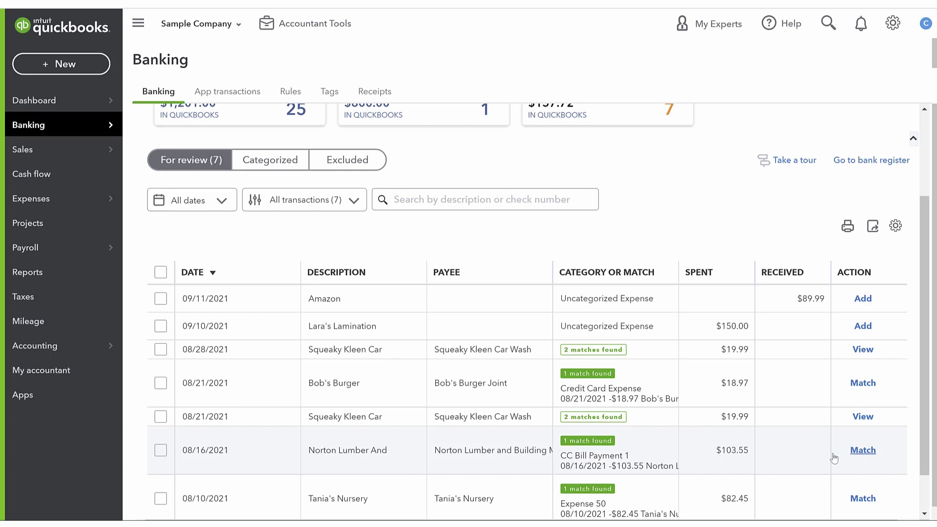
scroll(293, 420, "up", 3)
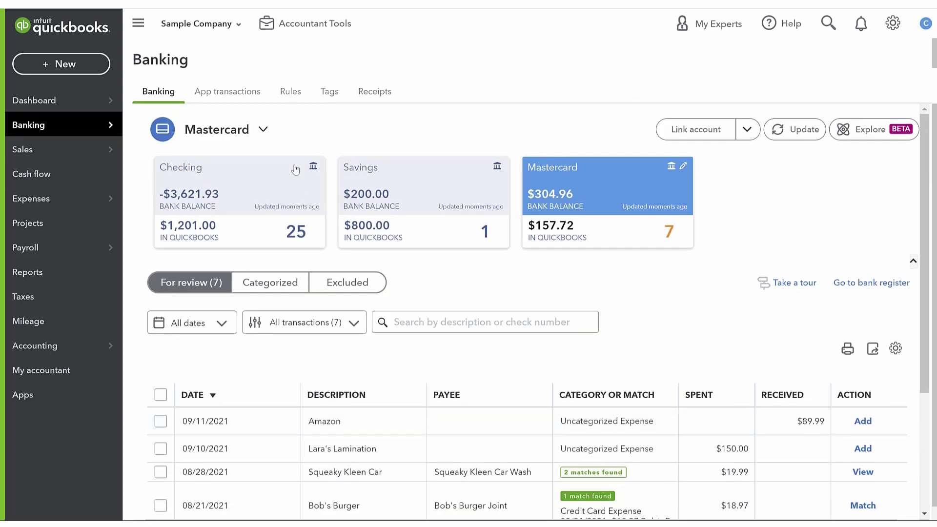
left_click(229, 203)
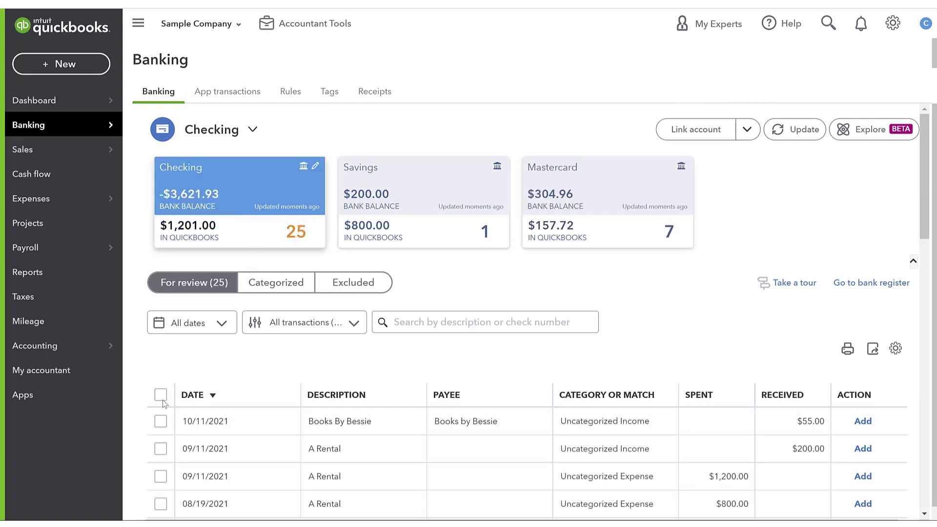
scroll(234, 450, "down", 3)
scroll(324, 414, "down", 2)
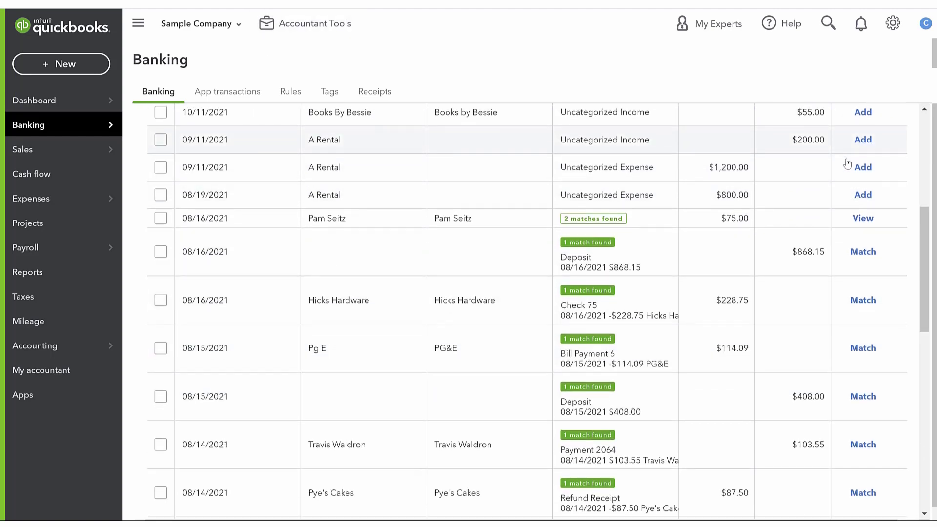
scroll(807, 393, "down", 2)
scroll(807, 399, "up", 7)
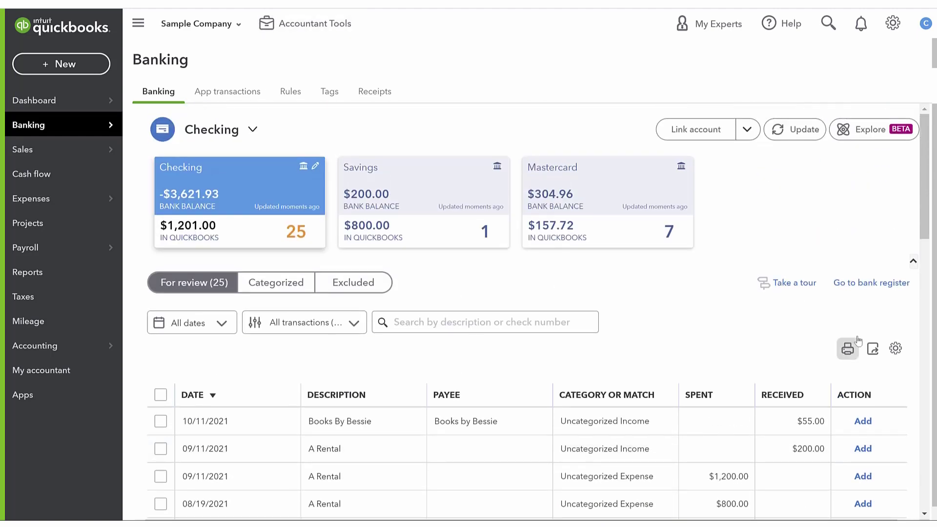
Step: Open the bank register of the Checking account and dismiss the Register basics tip
left_click(871, 283)
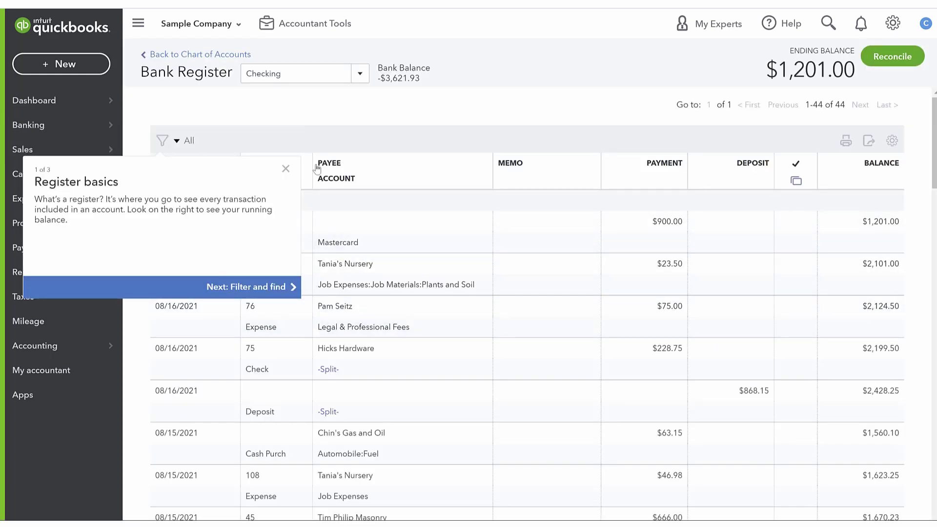
left_click(285, 168)
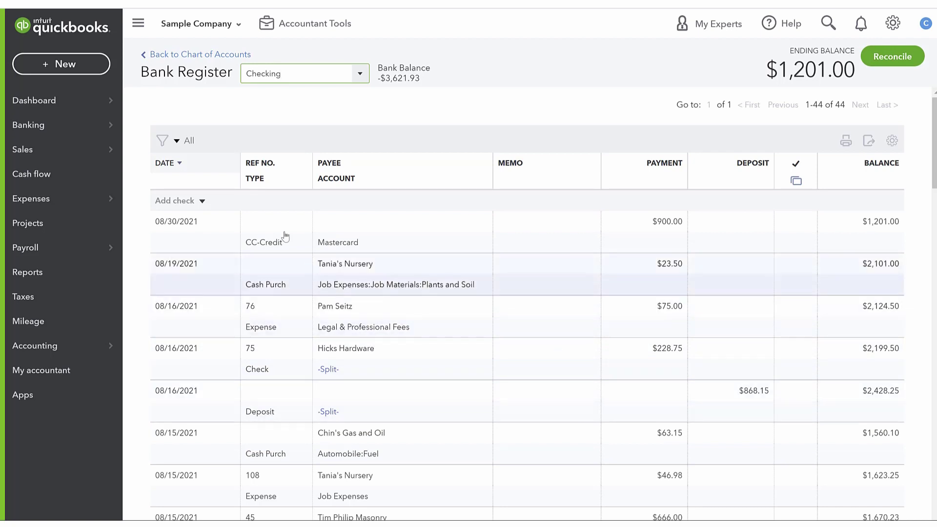
Step: Return to the Banking page and look through the Checking account's transactions for review
mouse_move(33, 101)
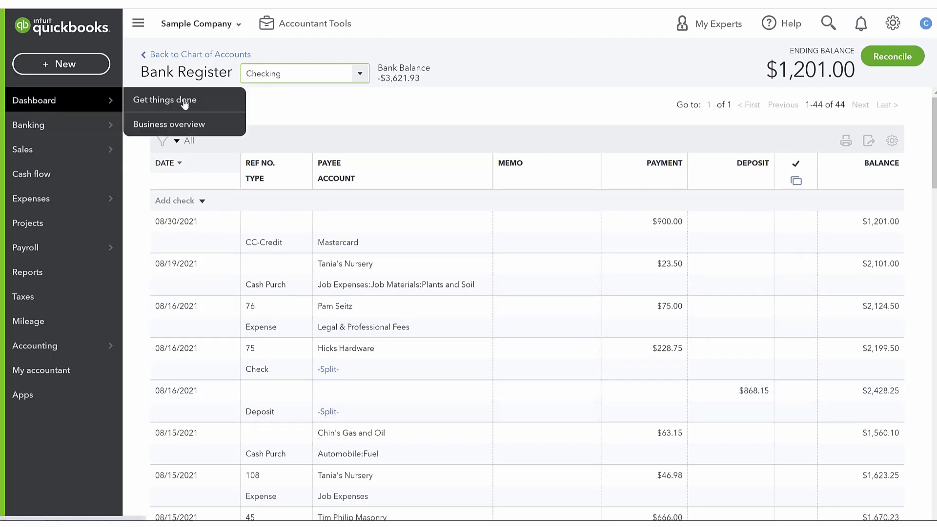
mouse_move(59, 127)
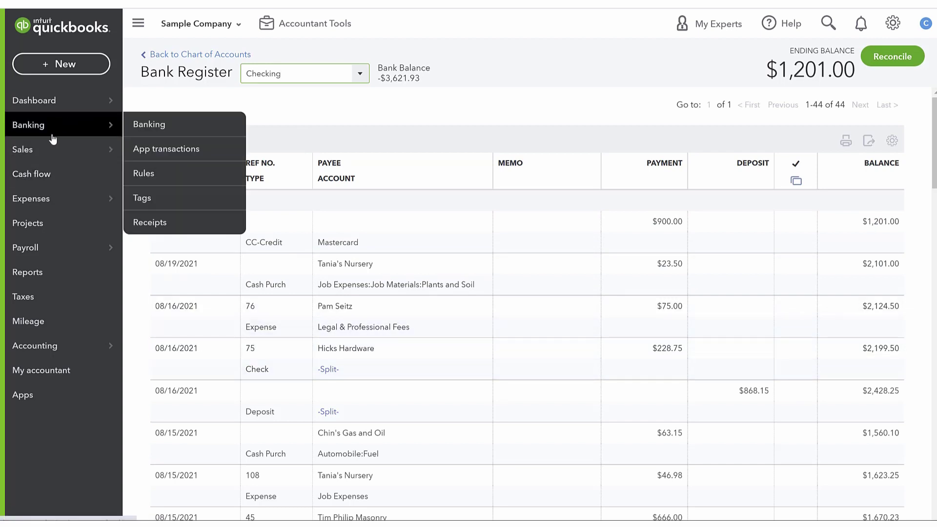
left_click(148, 125)
scroll(892, 441, "down", 3)
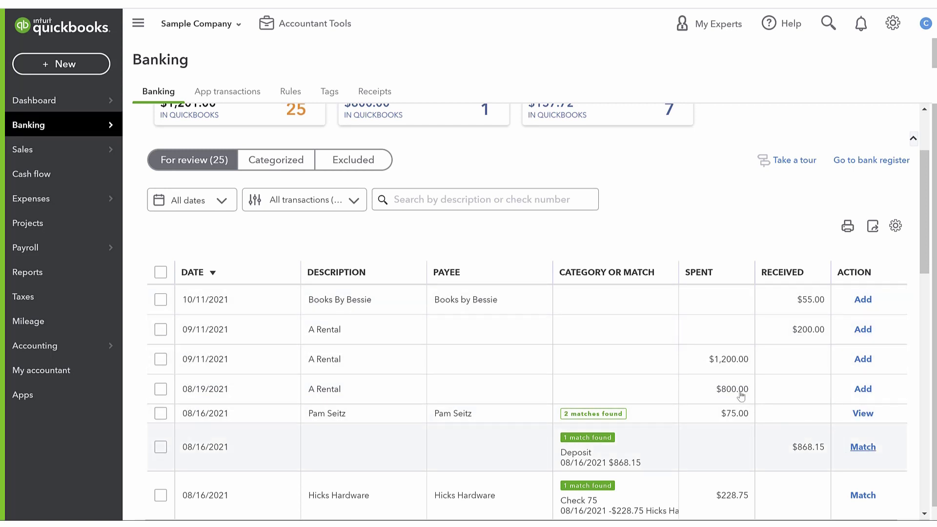
scroll(359, 361, "up", 3)
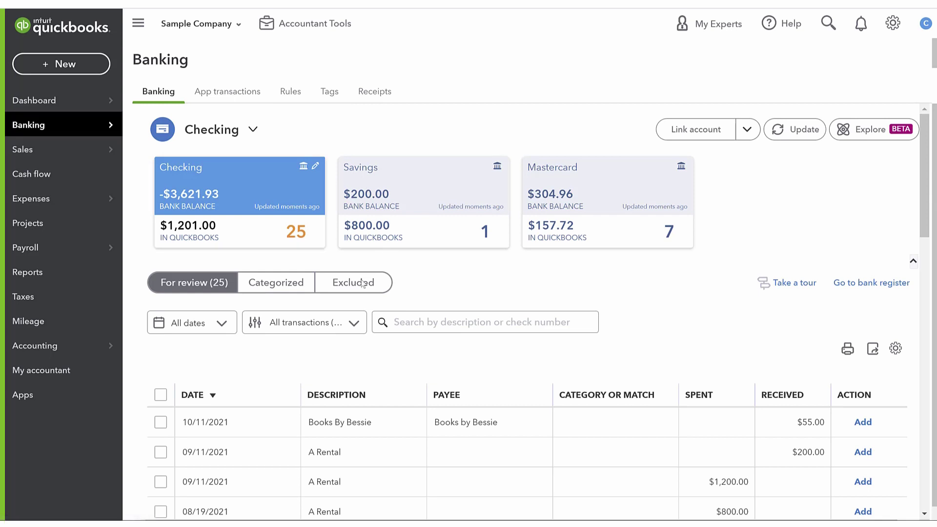
scroll(597, 262, "down", 3)
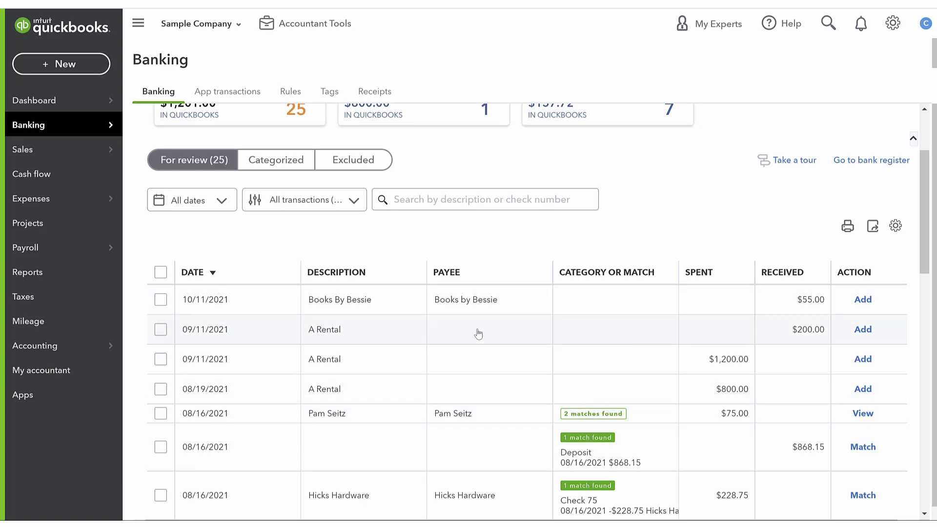
scroll(573, 389, "up", 3)
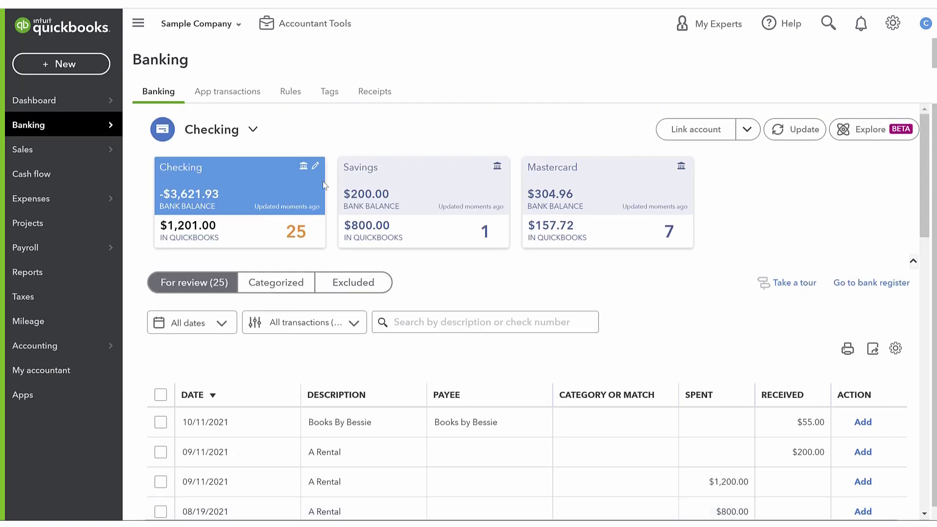
Step: View the App transactions, Rules, Tags and Receipts pages of the Banking section in order
left_click(250, 92)
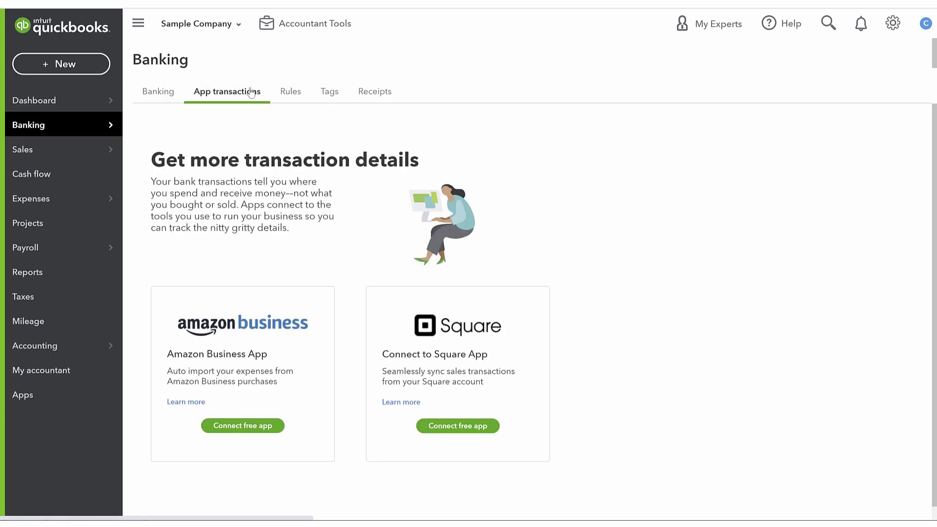
left_click(291, 91)
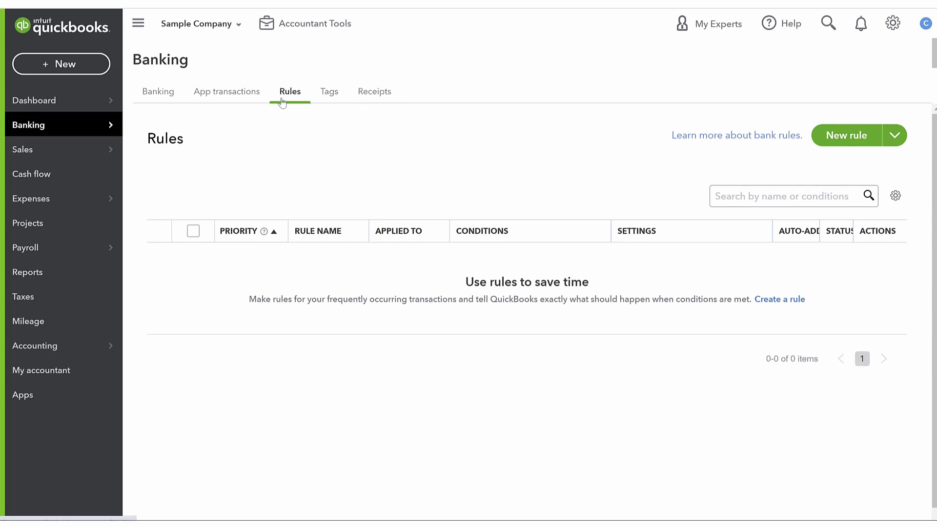
left_click(328, 97)
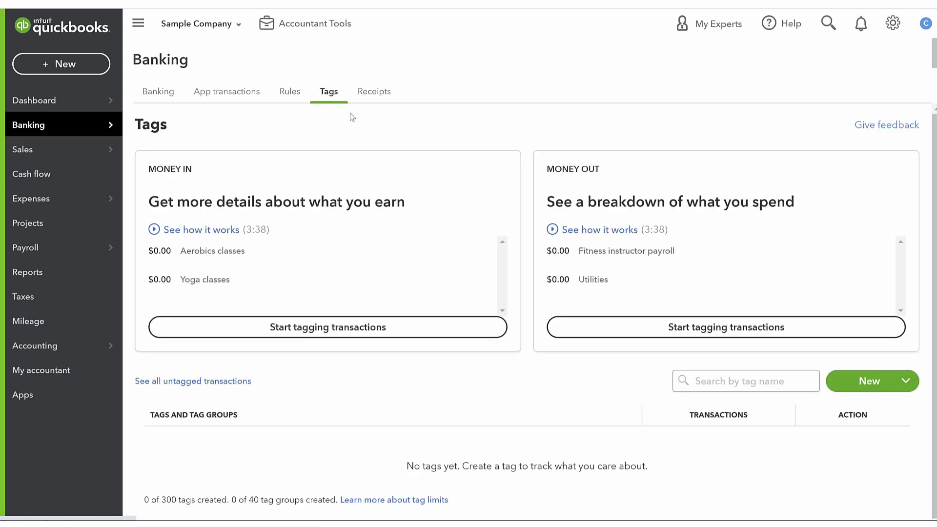
mouse_move(265, 246)
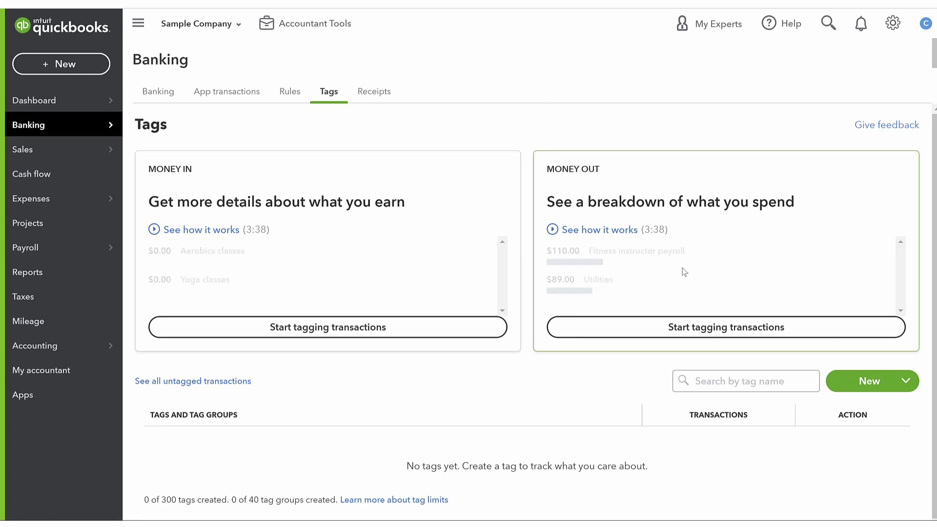
left_click(384, 98)
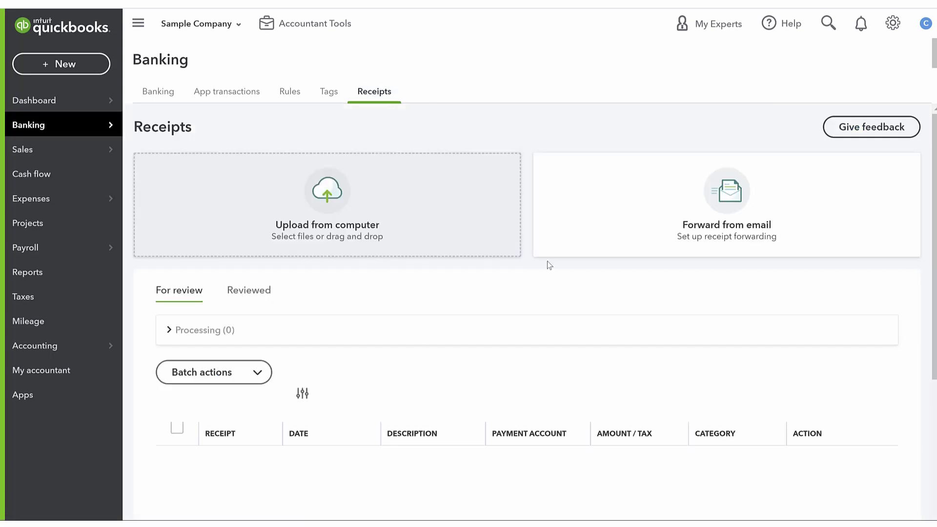
Step: Go to the Sales section and browse the full list of sales transactions under All Sales
mouse_move(64, 129)
mouse_move(58, 160)
left_click(57, 156)
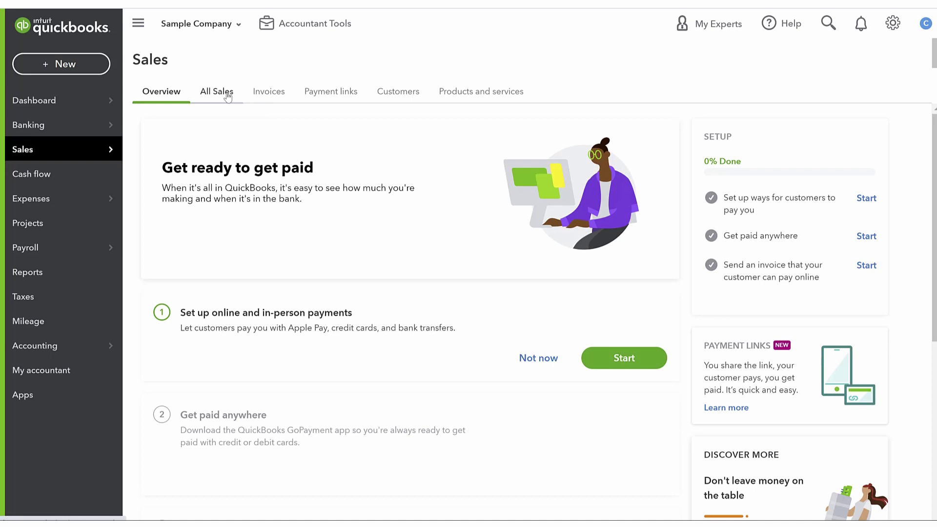
left_click(228, 95)
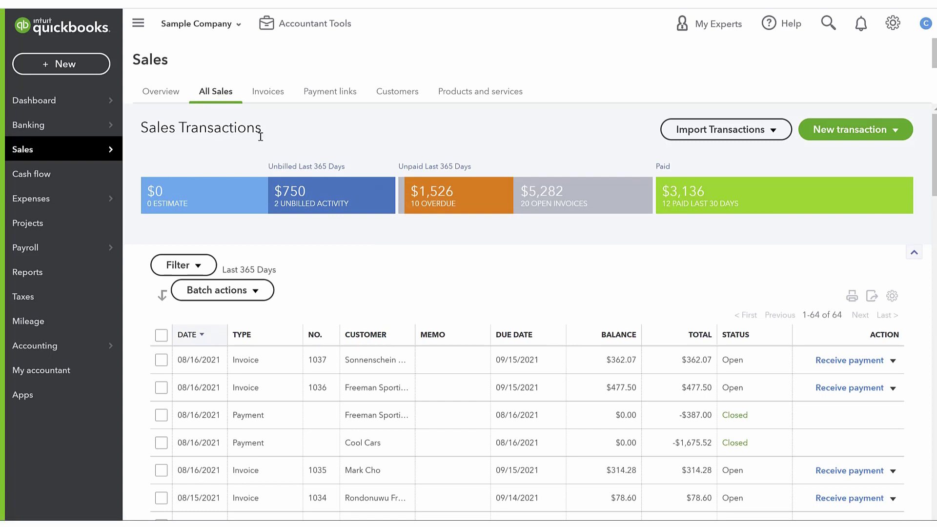
scroll(418, 290, "down", 2)
scroll(418, 293, "down", 15)
scroll(418, 289, "down", 14)
scroll(418, 289, "up", 20)
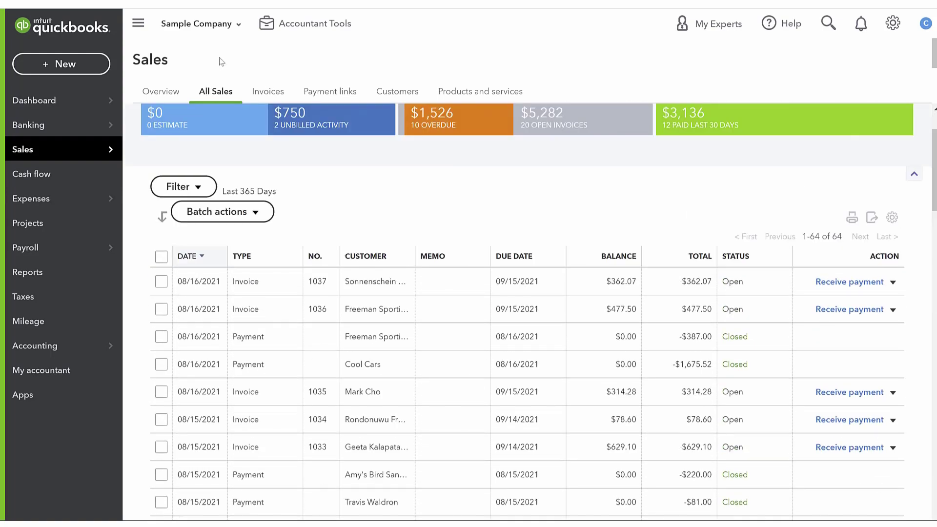
Step: Show the Sales invoices list and open Invoice 1021 for Amy's Bird Sanctuary in the invoice editor
left_click(267, 92)
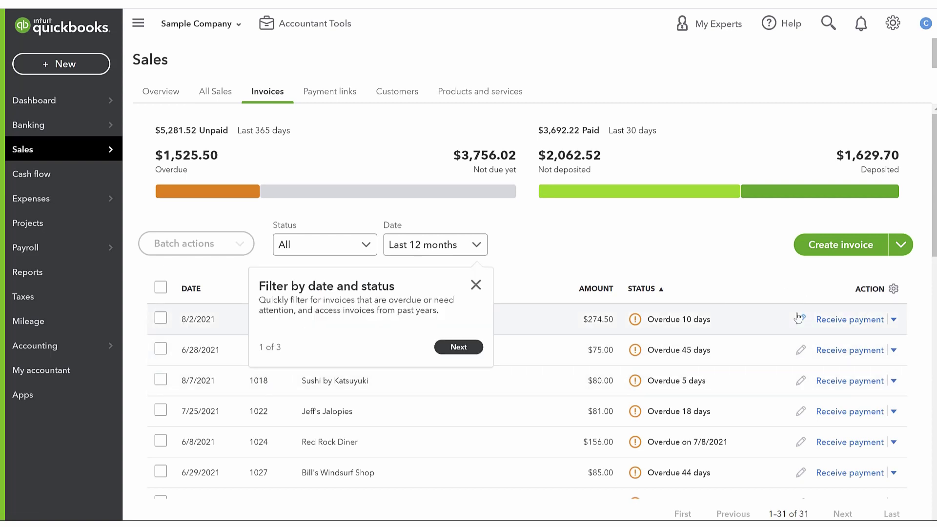
scroll(635, 302, "down", 4)
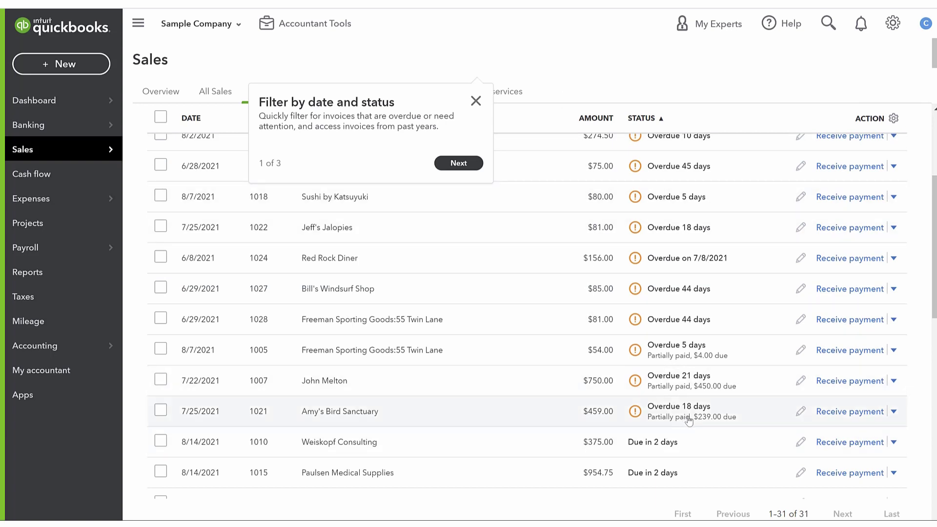
left_click(474, 420)
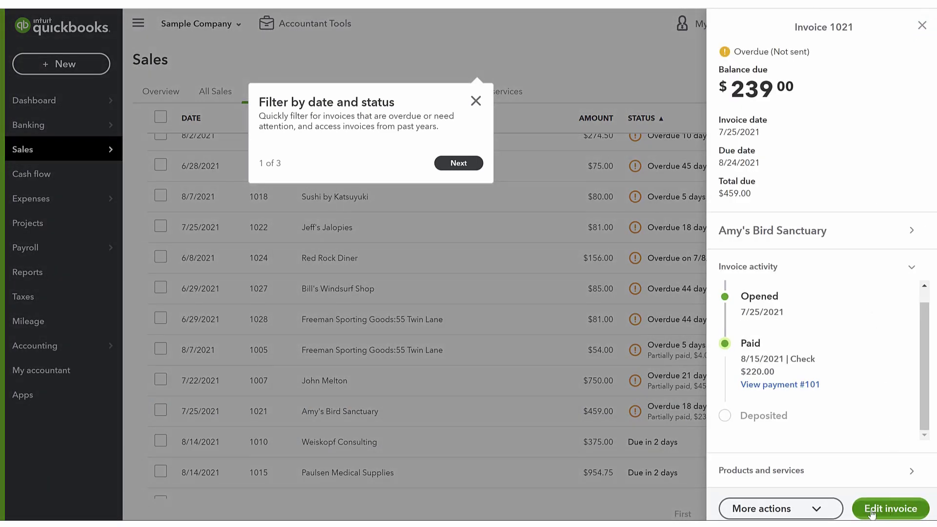
left_click(674, 429)
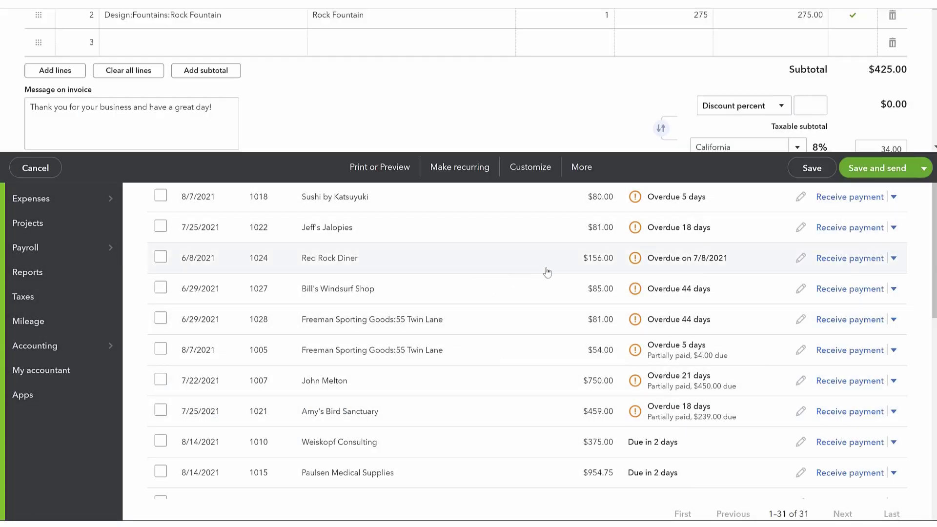
Step: Examine Invoice 1021 from its customer details and dates to its line items, messages and totals
scroll(440, 336, "down", 4)
scroll(440, 337, "down", 1)
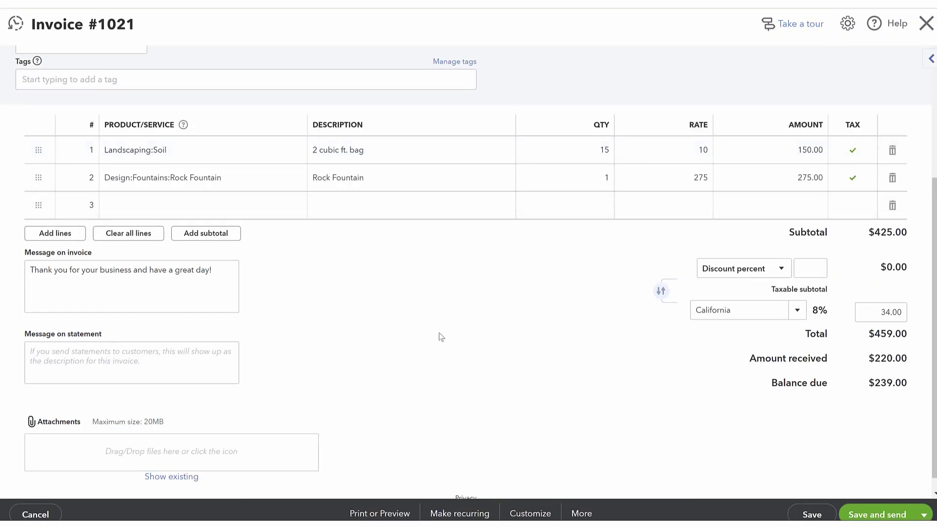
scroll(344, 313, "up", 4)
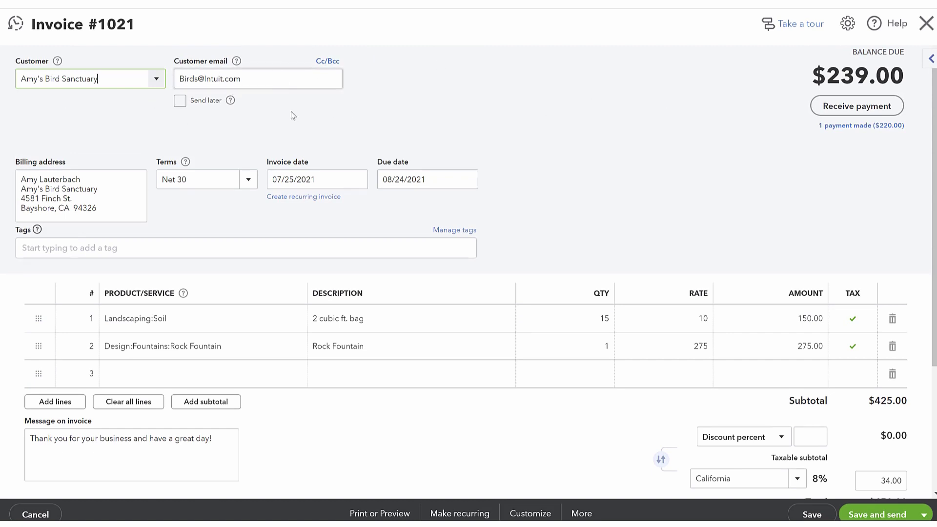
scroll(320, 314, "down", 4)
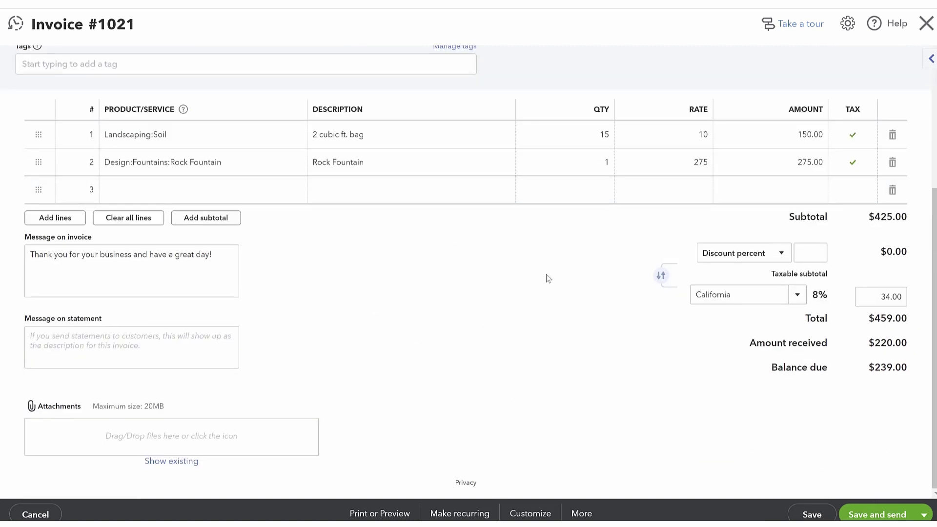
Step: Close Invoice 1021 and return to the paid and unpaid summary above the invoices list
scroll(424, 396, "up", 4)
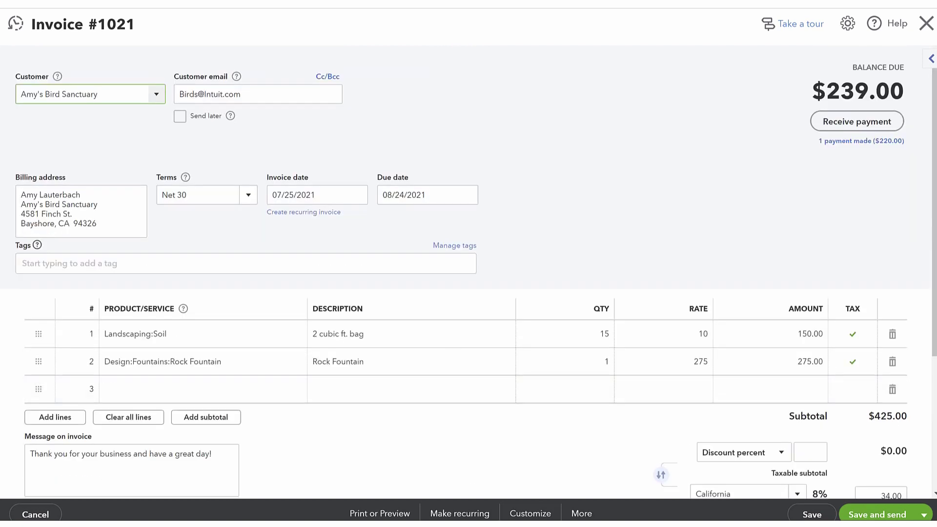
left_click(920, 30)
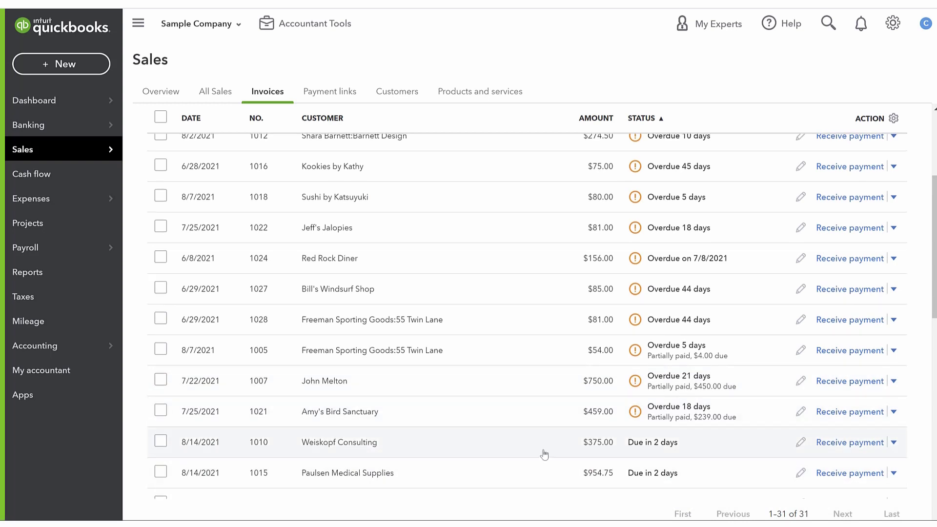
scroll(544, 454, "up", 3)
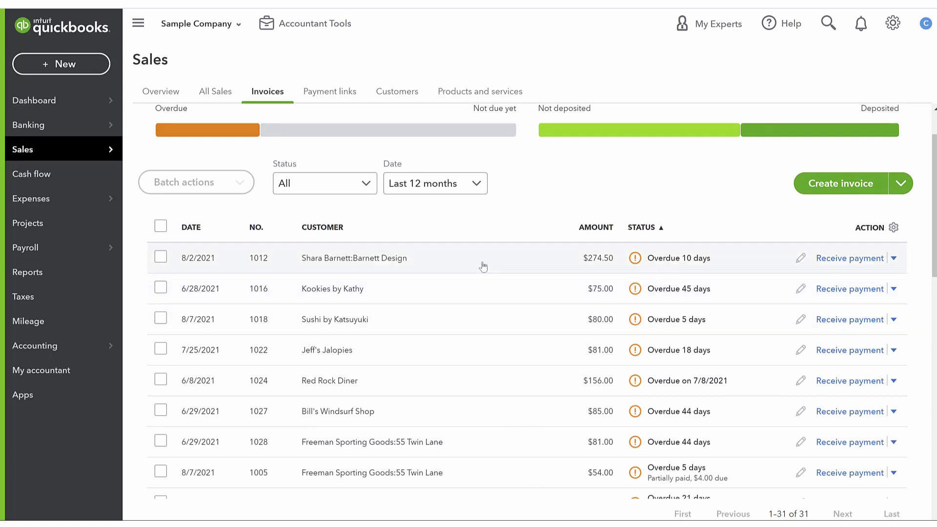
scroll(479, 302, "up", 2)
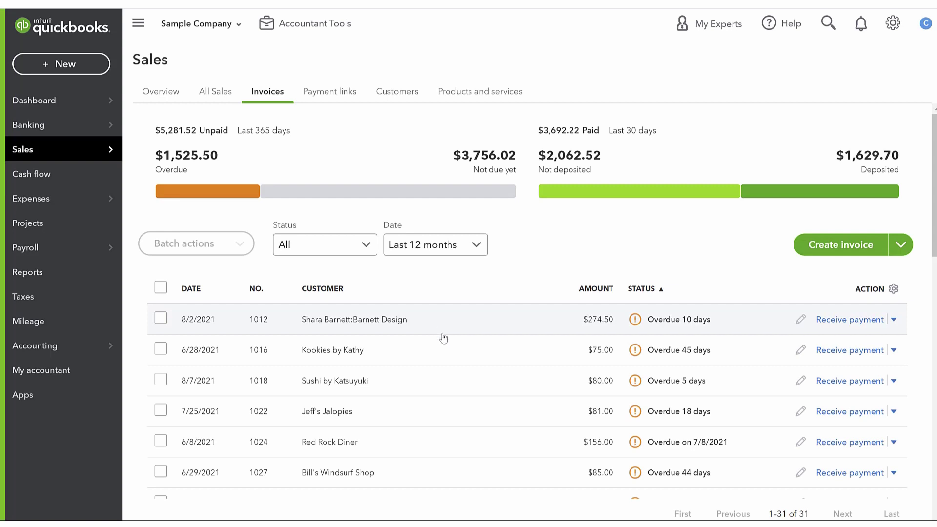
Step: Examine the invoices list from overdue to paid entries and view the actions available for Invoice 1012
scroll(430, 366, "down", 3)
scroll(412, 462, "down", 5)
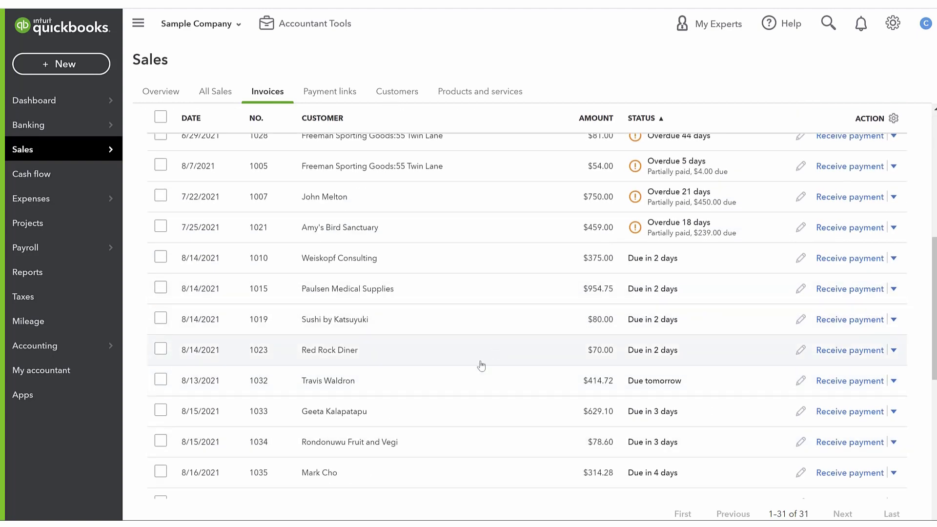
scroll(508, 314, "up", 4)
scroll(526, 243, "up", 2)
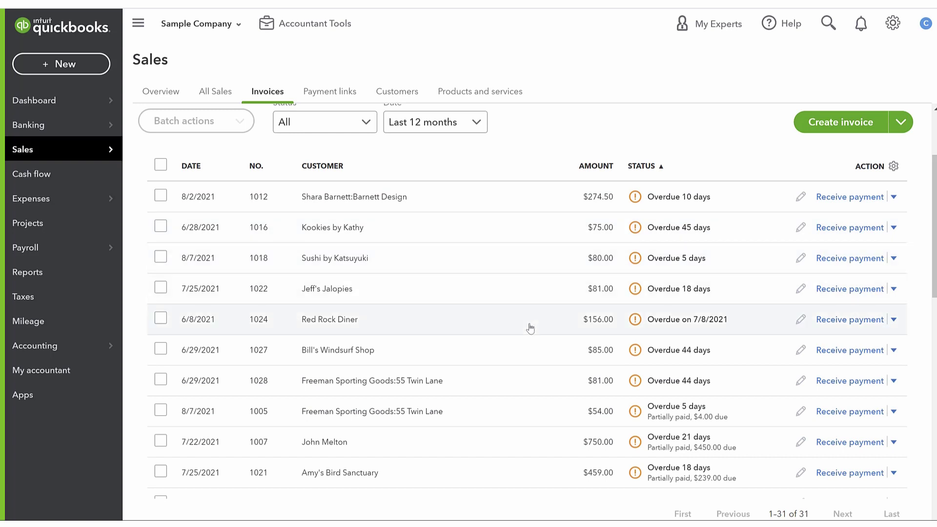
scroll(531, 326, "down", 3)
scroll(531, 328, "down", 5)
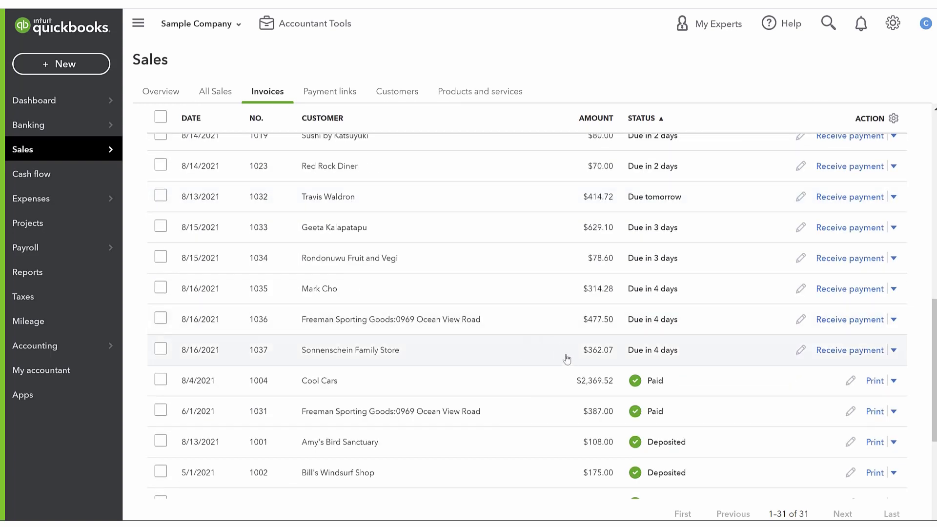
scroll(566, 359, "up", 10)
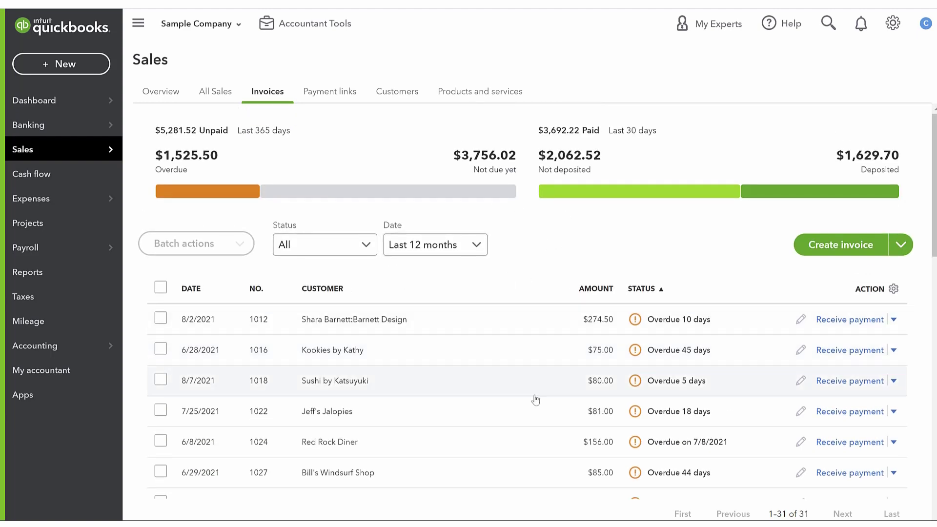
left_click(893, 319)
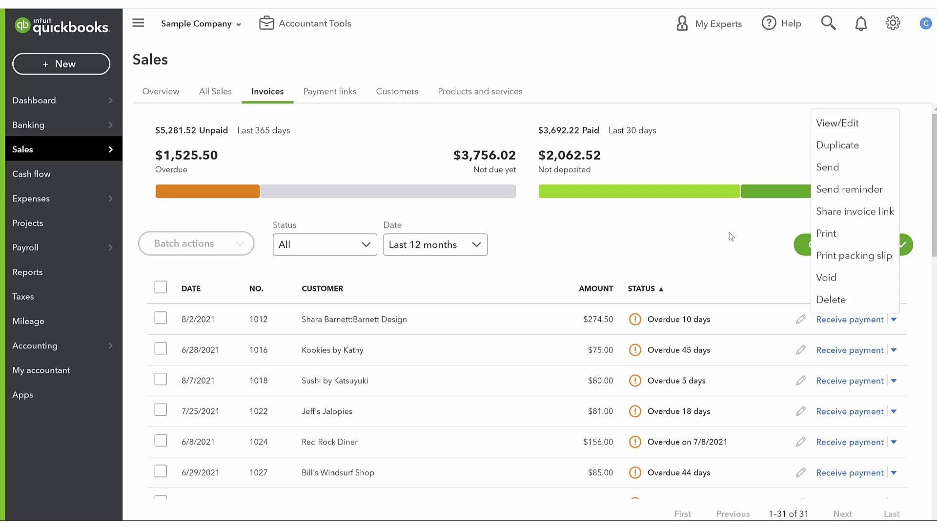
left_click(631, 260)
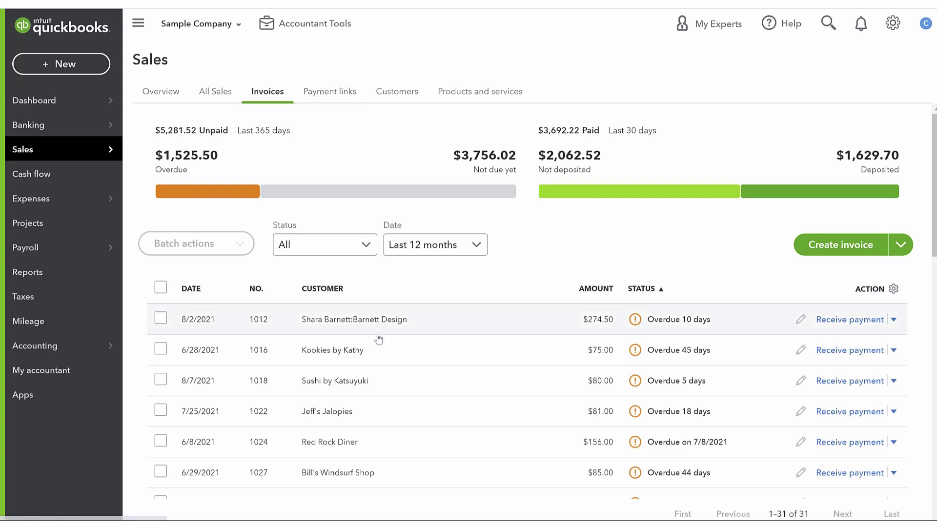
Step: Browse the Customers list in Sales and open the transaction list of Bill's Windsurf Shop
left_click(396, 91)
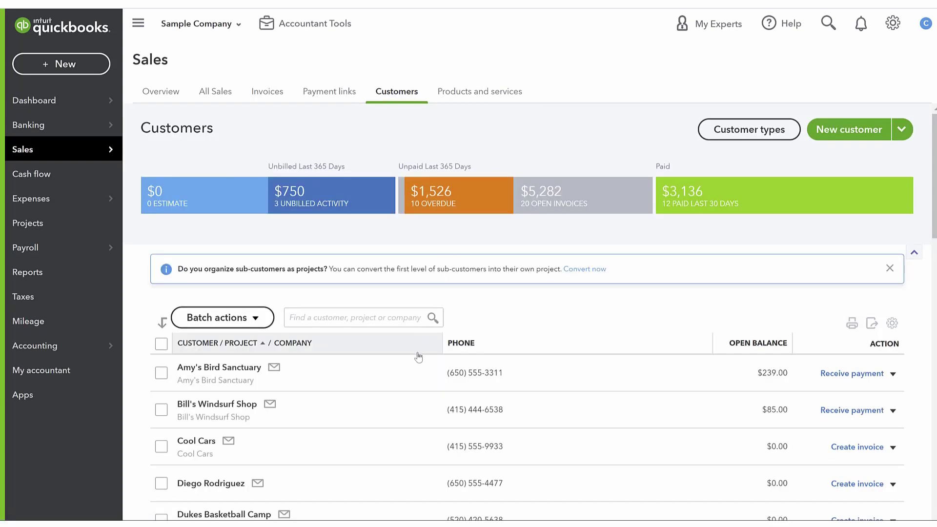
scroll(180, 390, "down", 3)
scroll(206, 215, "down", 2)
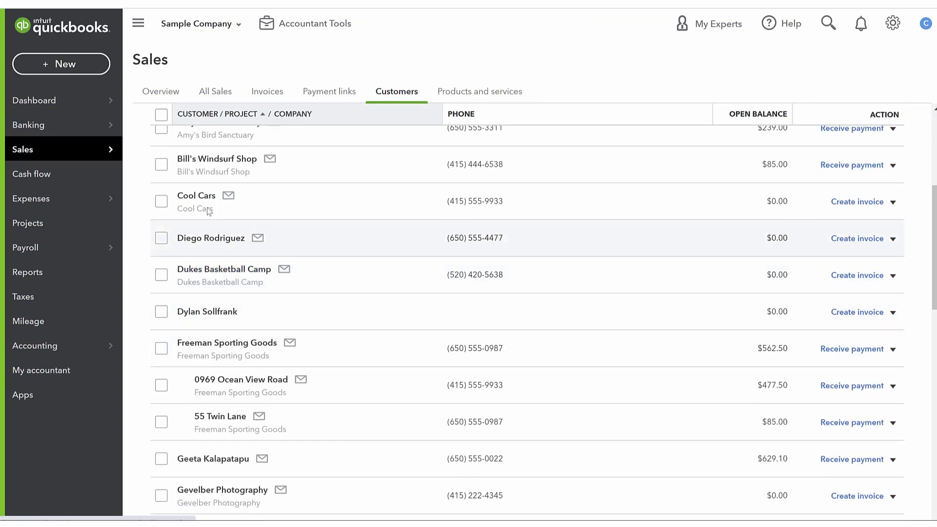
scroll(214, 229, "up", 1)
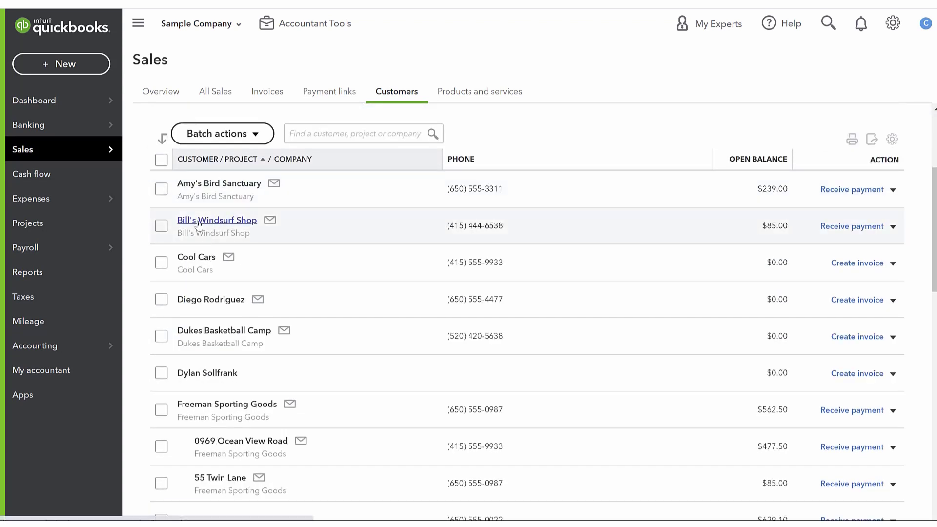
left_click(203, 221)
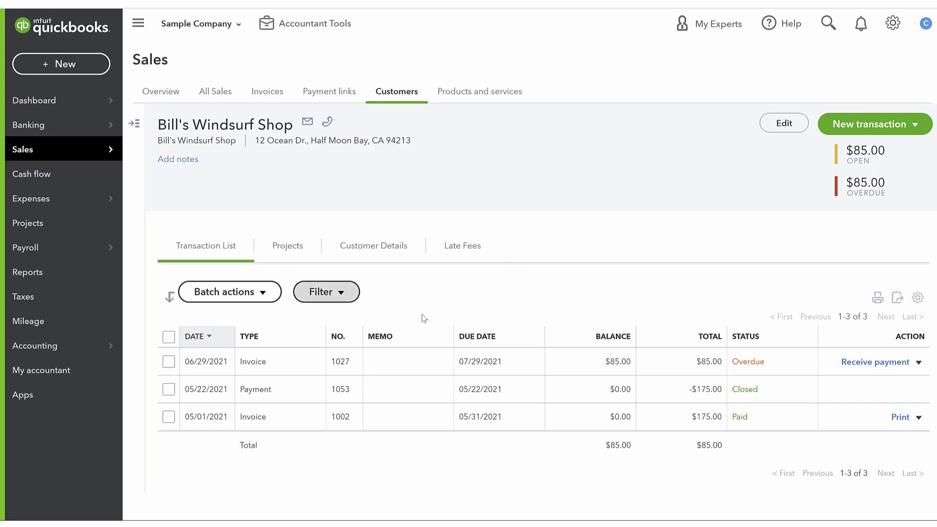
Step: Show the Products and services page and look through the listed items with their types and prices
left_click(490, 92)
scroll(537, 231, "down", 2)
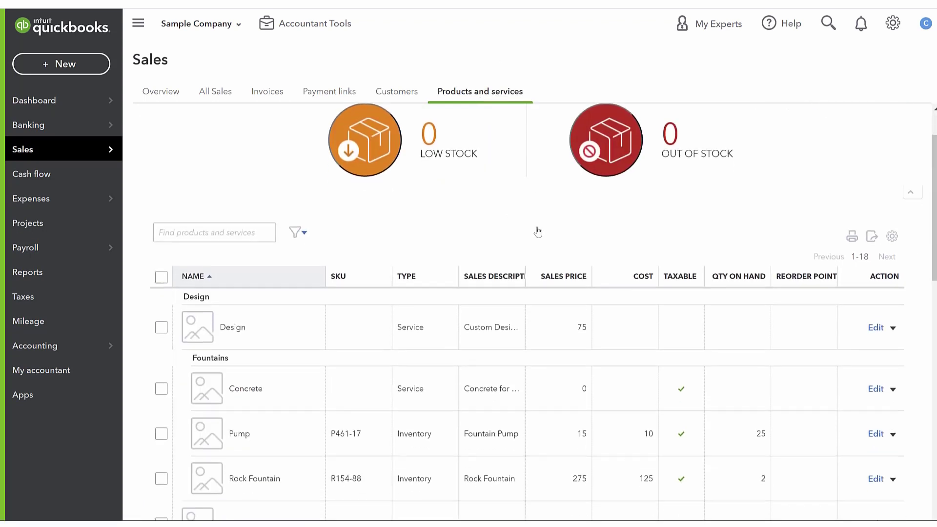
scroll(537, 231, "down", 3)
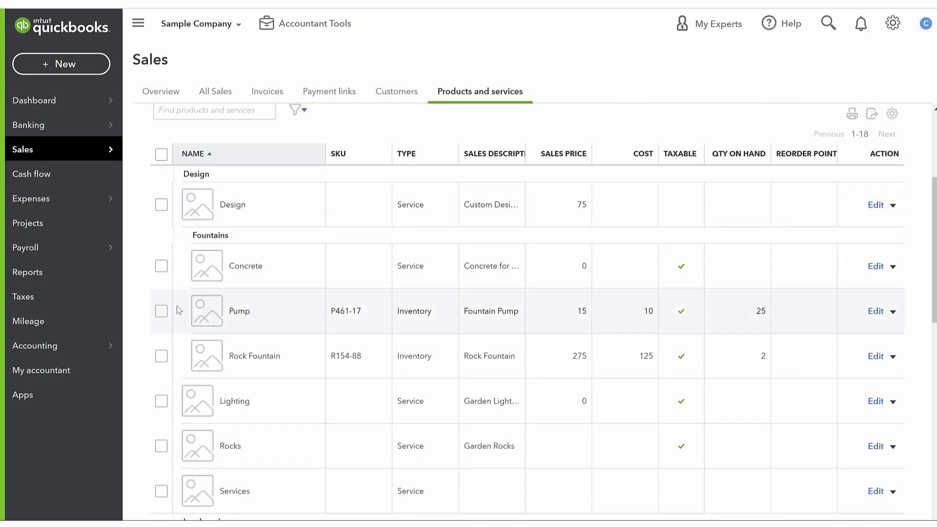
scroll(288, 241, "up", 4)
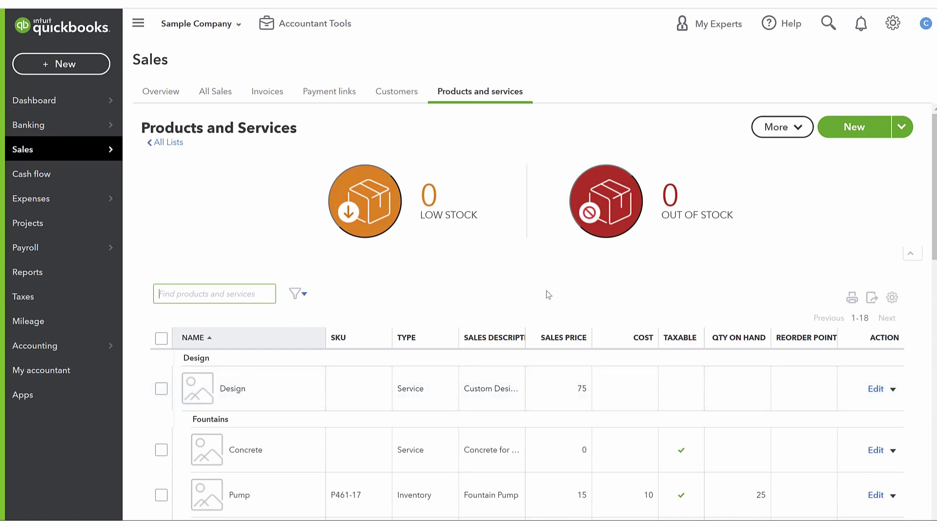
left_click(214, 294)
left_click(179, 294)
left_click(263, 220)
left_click(242, 291)
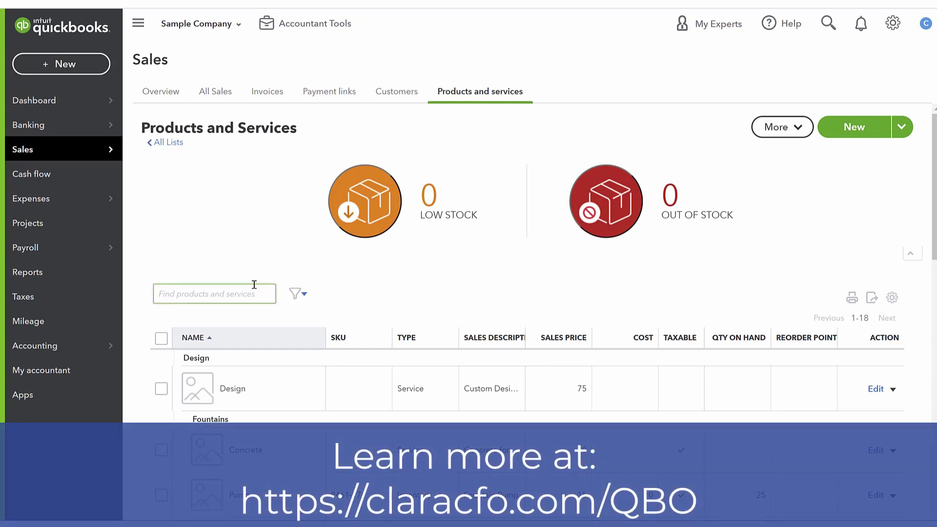
Step: Visit the Cash flow page, and look over the Expense Transactions list in the Expenses section
left_click(81, 181)
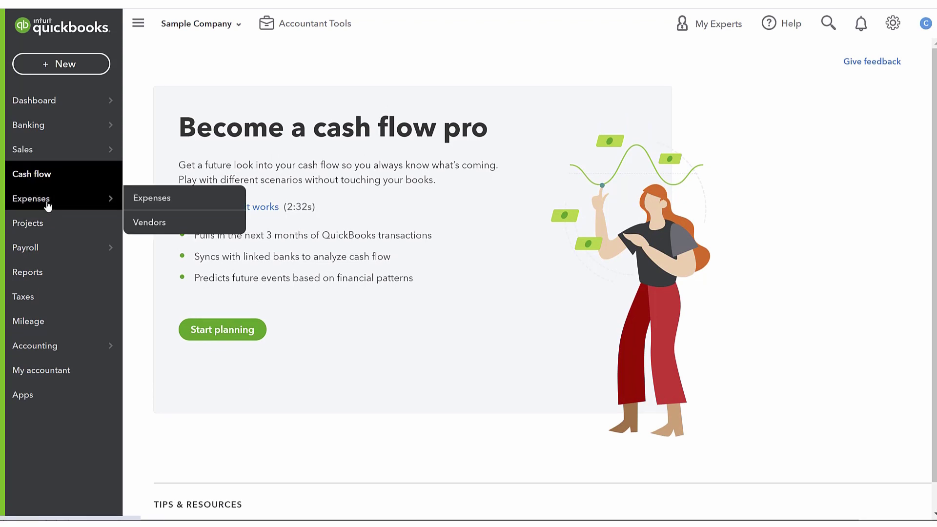
left_click(47, 205)
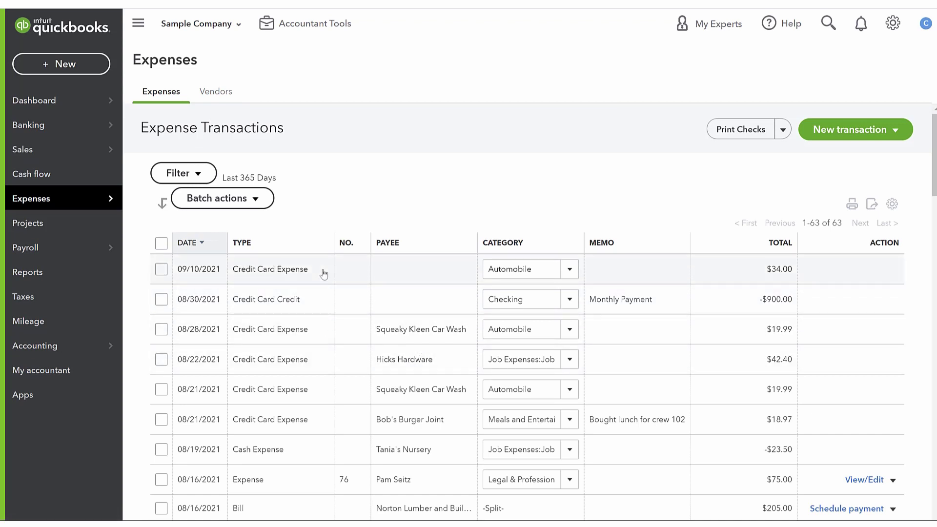
scroll(306, 508, "down", 2)
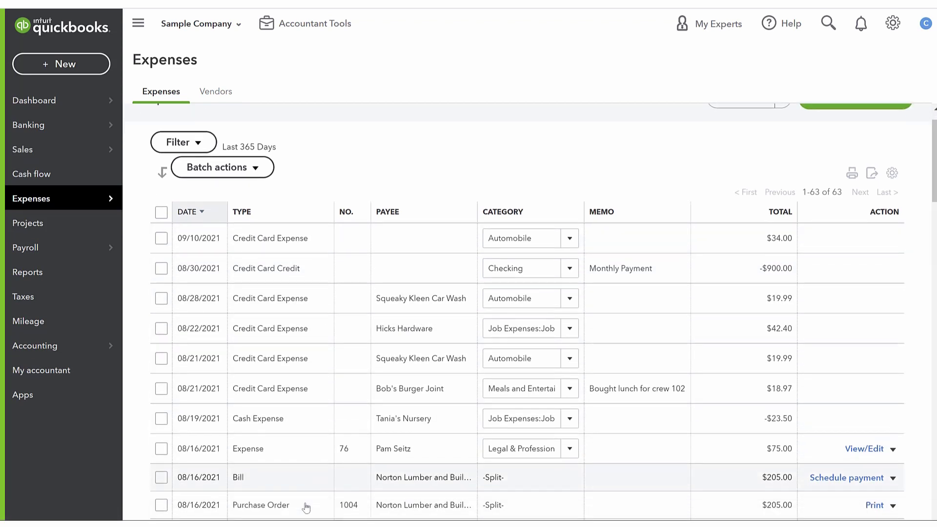
scroll(296, 479, "up", 2)
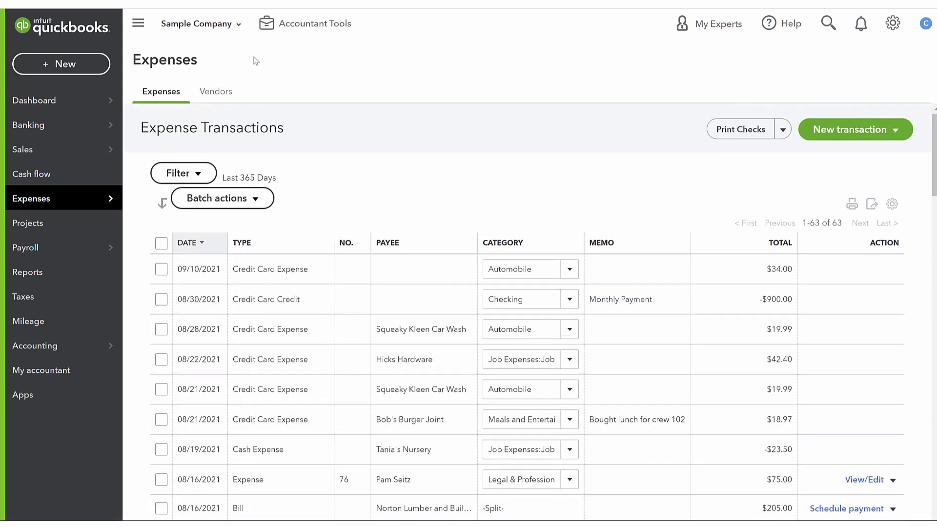
Step: Open the vendor Books by Bessie from the Vendors list, and check the Checking account transactions for review in Banking
left_click(228, 92)
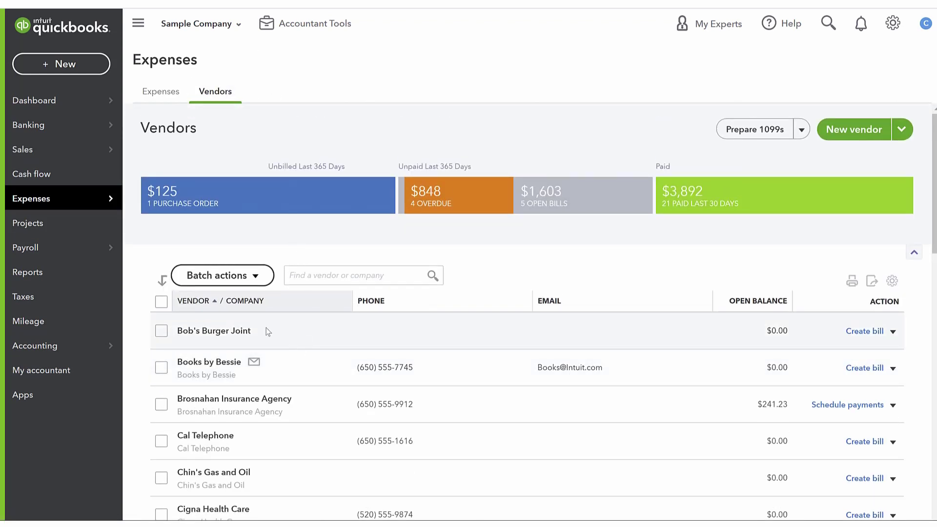
left_click(236, 365)
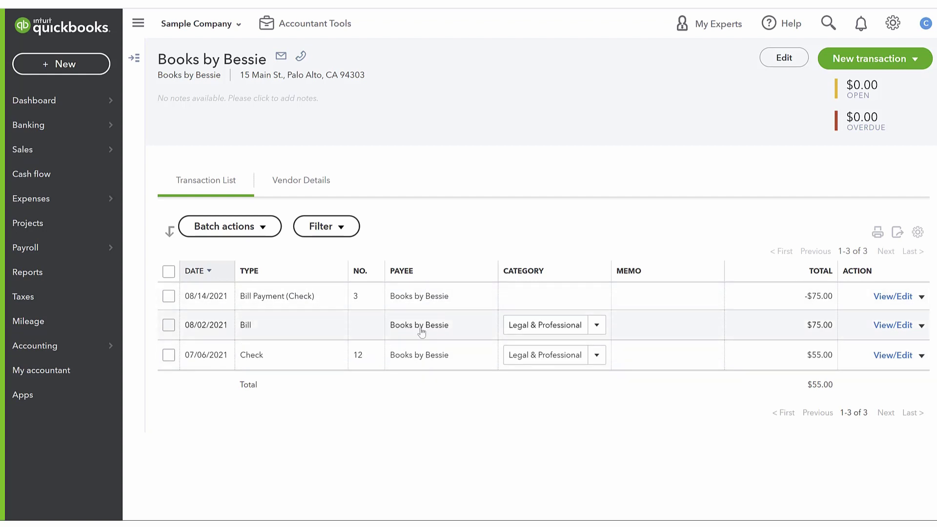
left_click(61, 130)
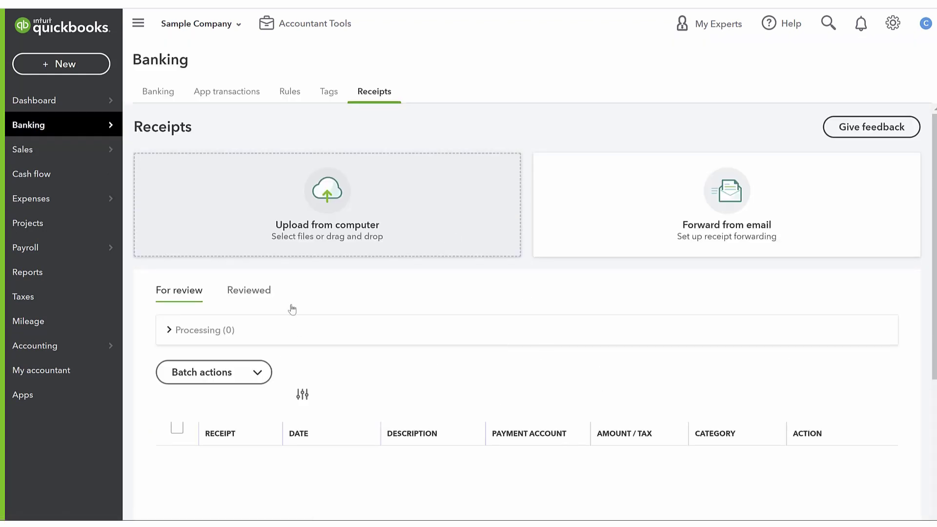
left_click(170, 92)
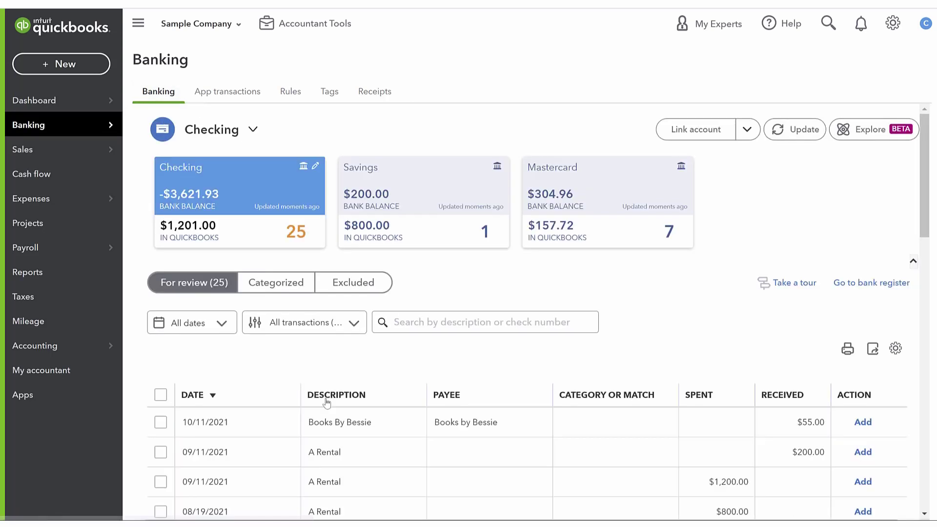
scroll(529, 335, "down", 4)
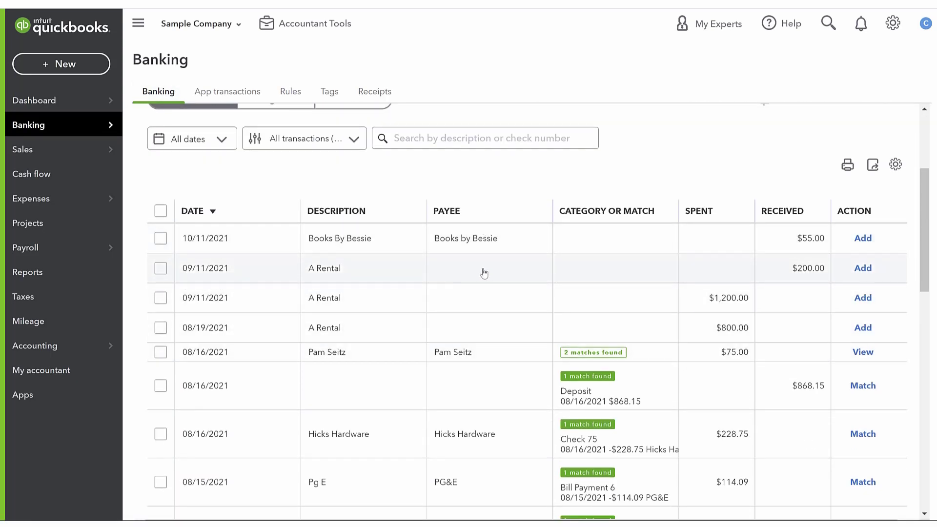
Step: View the Vendors list, the Projects page and the Payroll Employees page in order
mouse_move(98, 198)
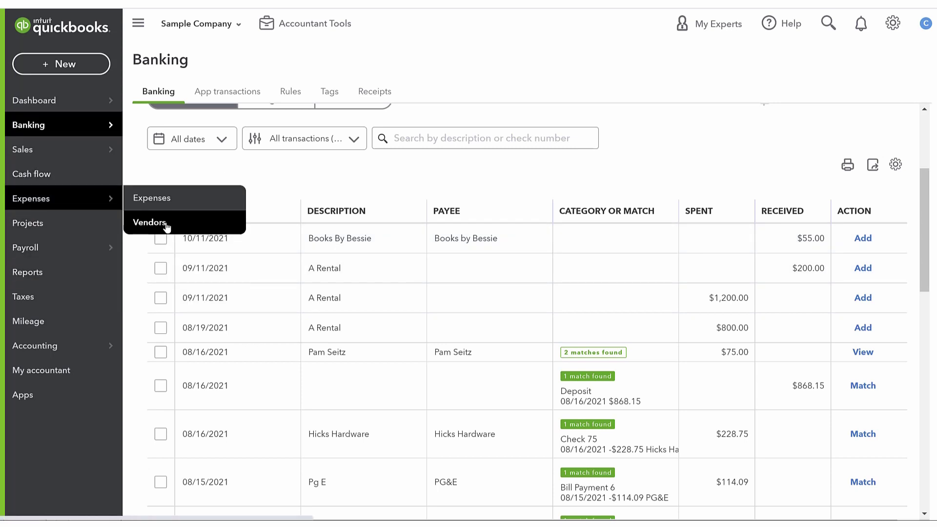
left_click(166, 227)
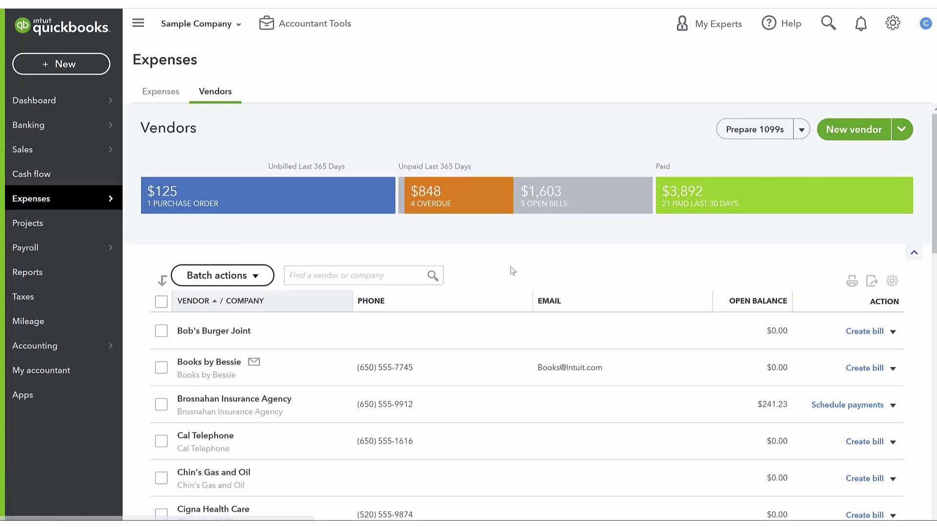
left_click(61, 230)
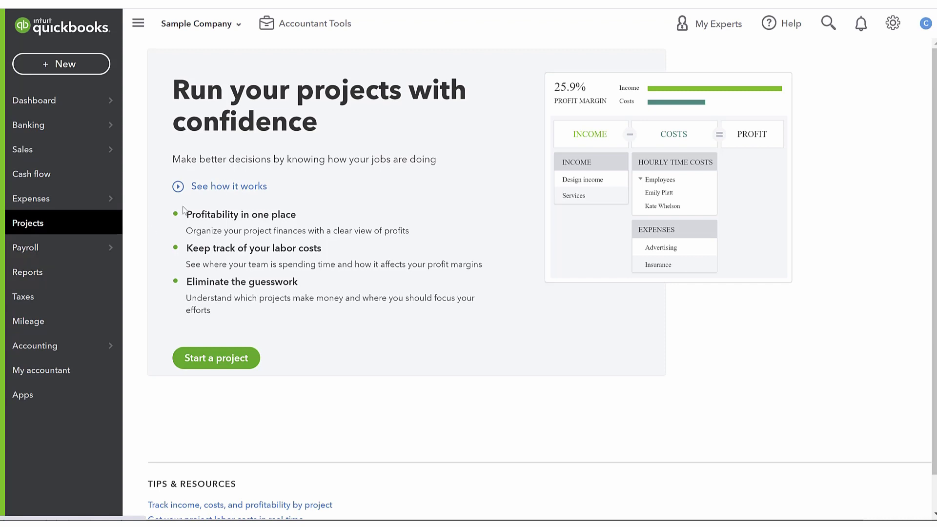
left_click(58, 253)
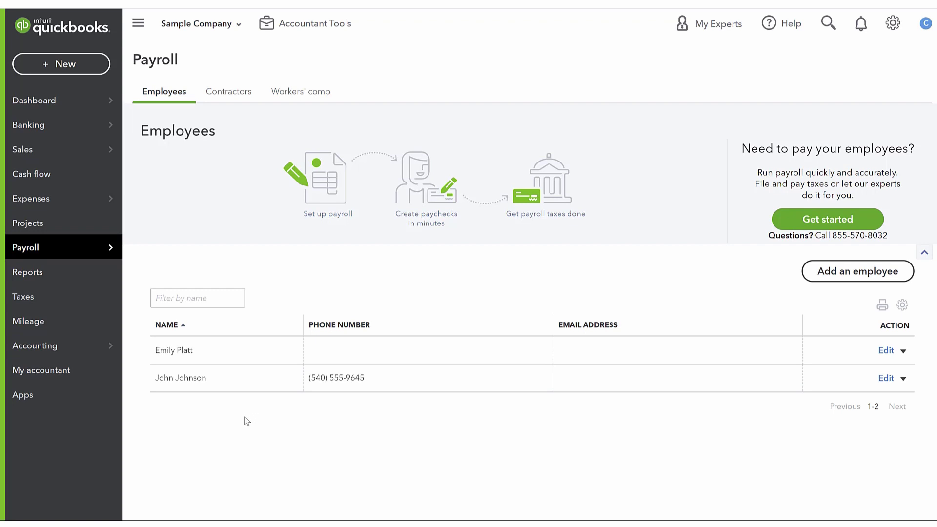
Step: Go to the Reports section and browse the standard report categories from Favorites down to Payroll
left_click(58, 278)
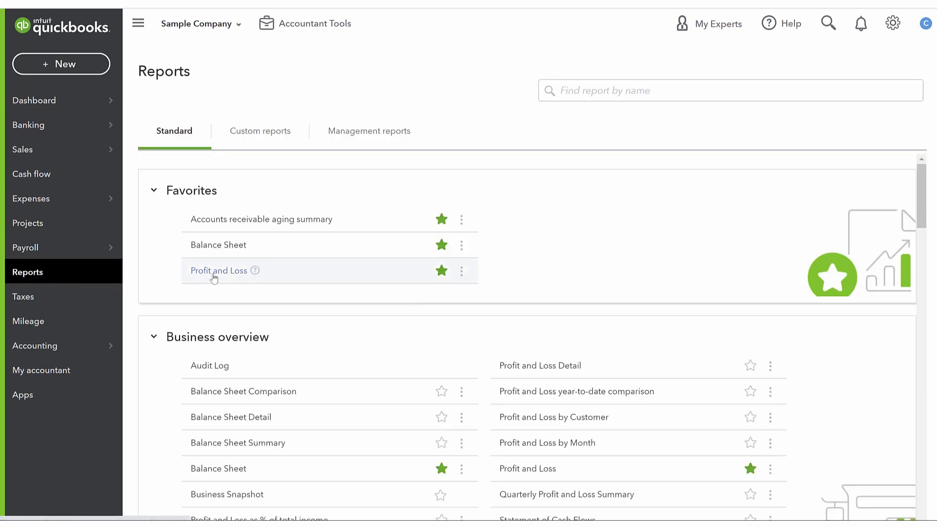
scroll(212, 269, "down", 4)
scroll(219, 210, "down", 18)
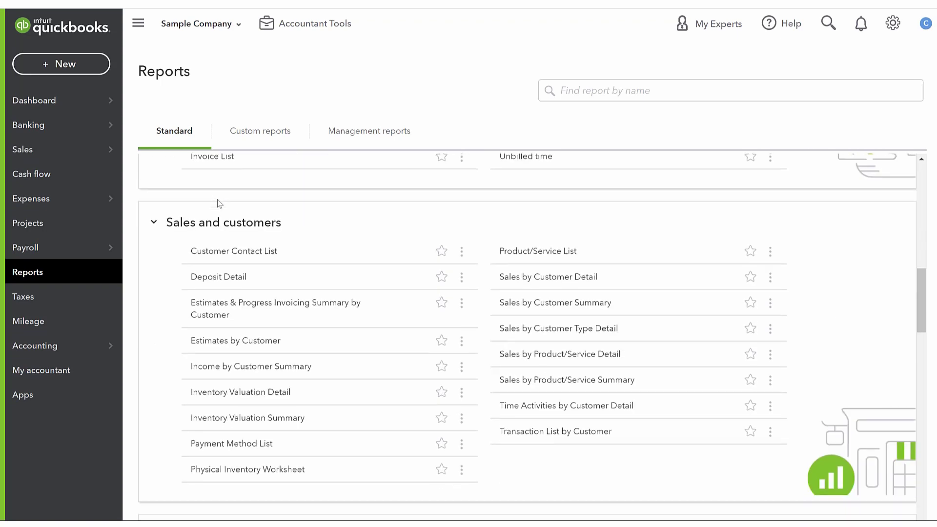
scroll(224, 219, "down", 14)
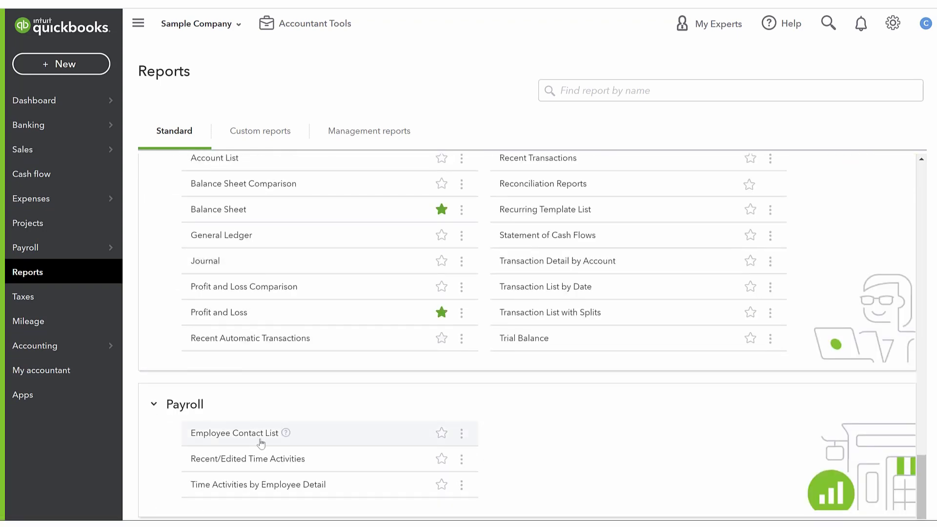
scroll(390, 385, "up", 8)
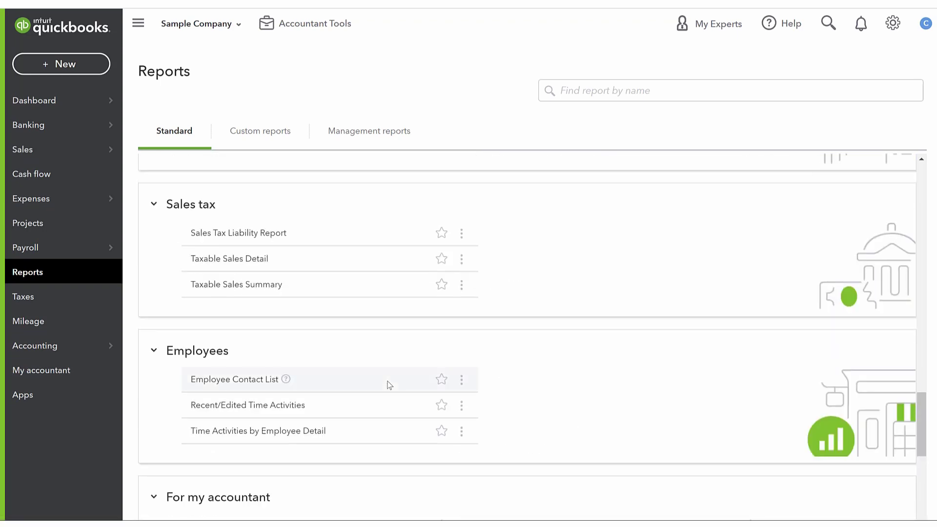
Step: Open the Profit and Loss report from the Favorites group and look over its income lines
scroll(386, 381, "up", 20)
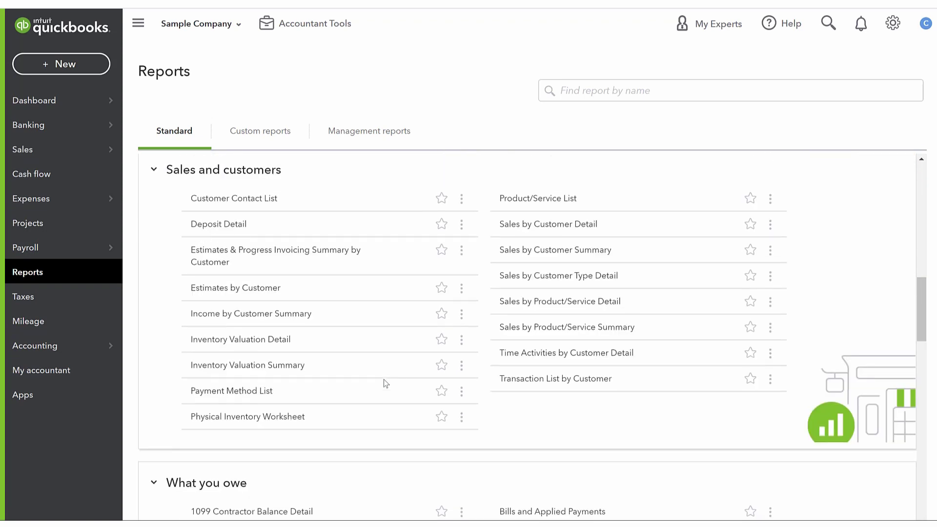
scroll(369, 369, "up", 2)
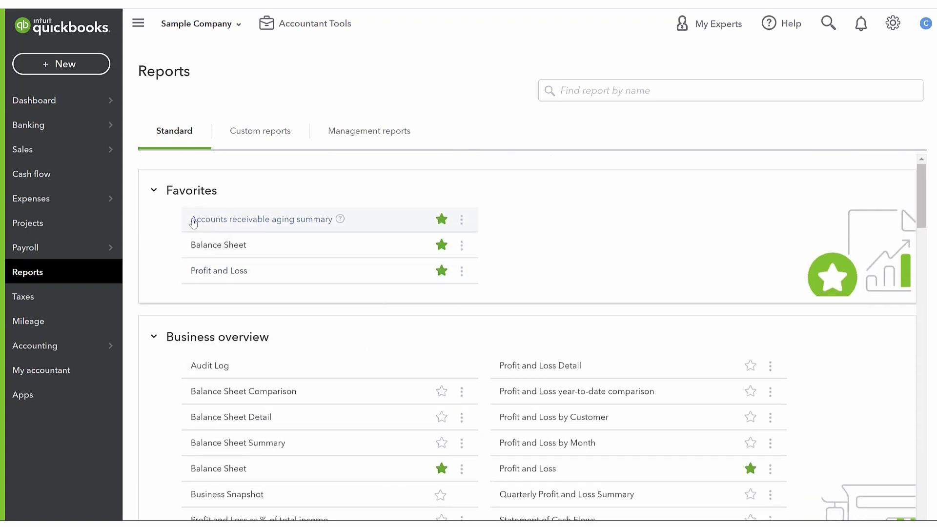
left_click(234, 273)
scroll(508, 203, "down", 3)
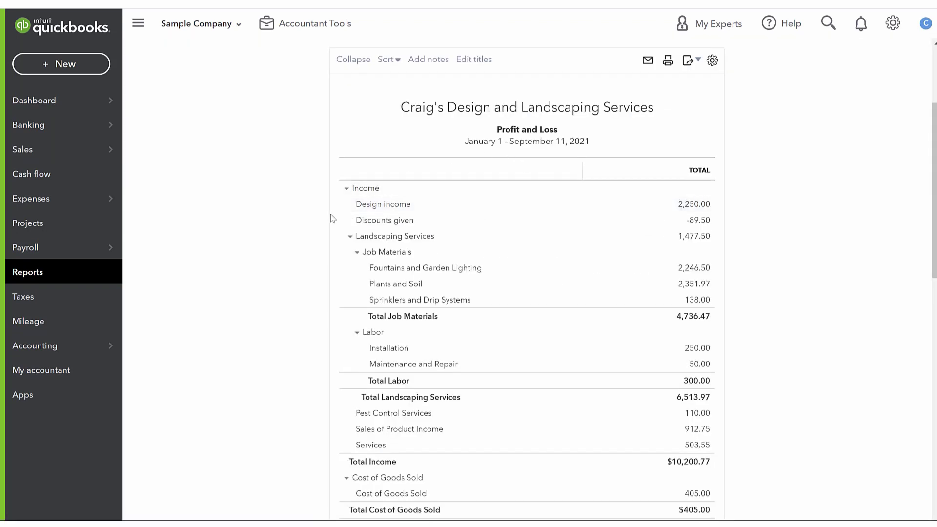
scroll(324, 233, "up", 3)
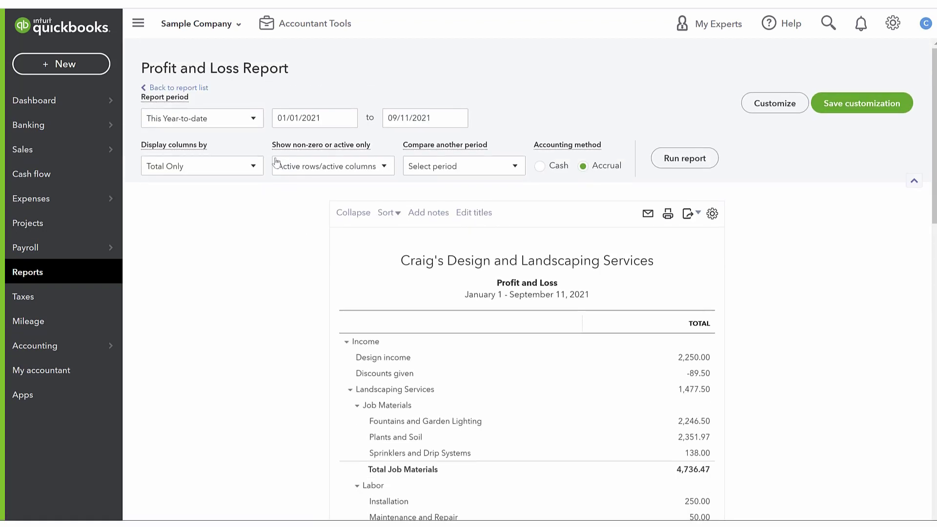
Step: Set the Profit and Loss report's end date to 08/31/2021 and its accounting method to Cash
left_click(465, 119)
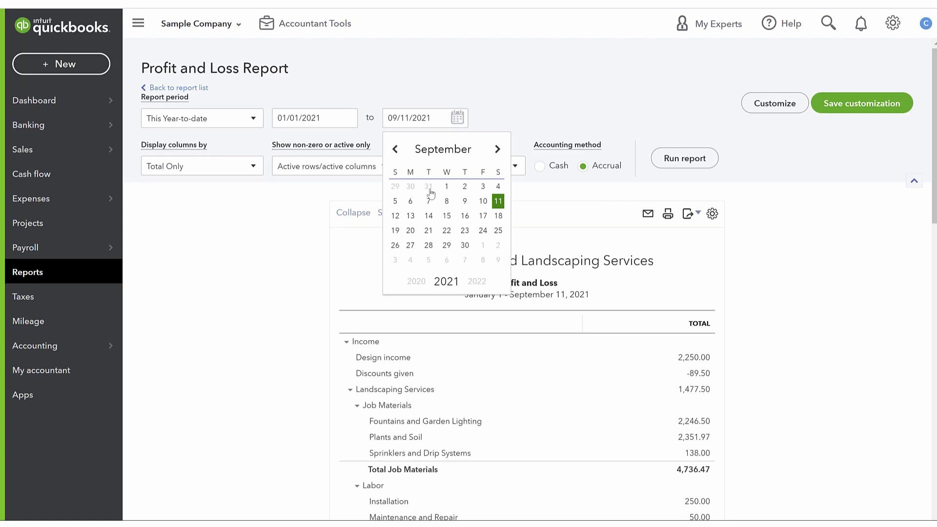
left_click(428, 188)
left_click(540, 169)
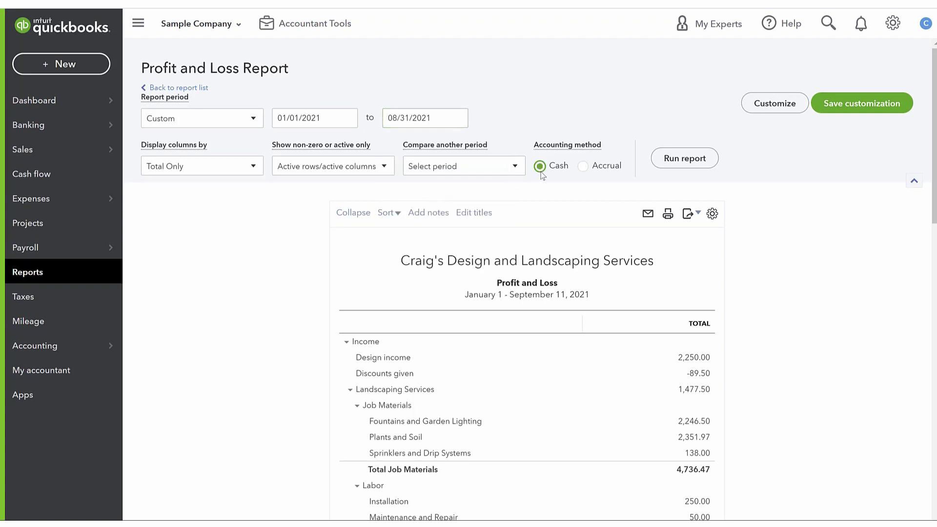
Step: Add a comparison with the previous year (PY) to the report, including $ change and % change
left_click(454, 166)
left_click(418, 197)
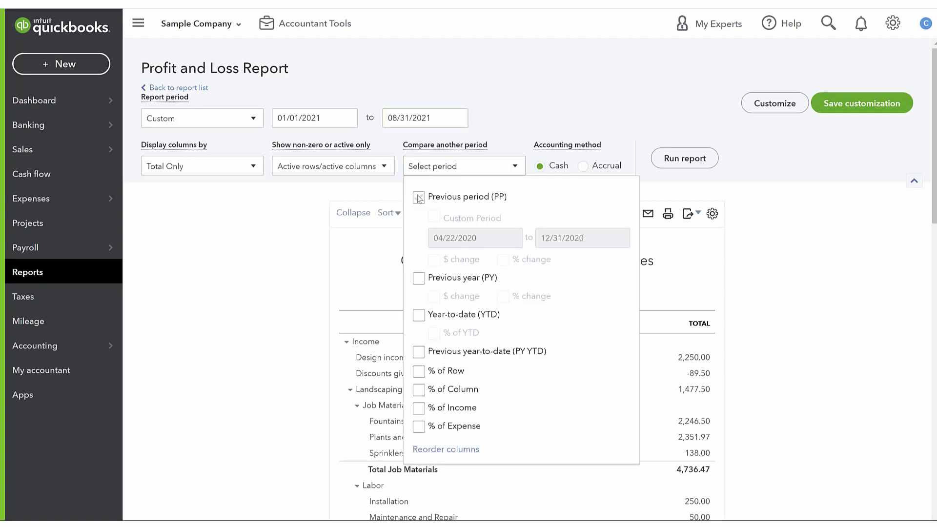
left_click(433, 215)
left_click(420, 198)
left_click(433, 297)
left_click(503, 296)
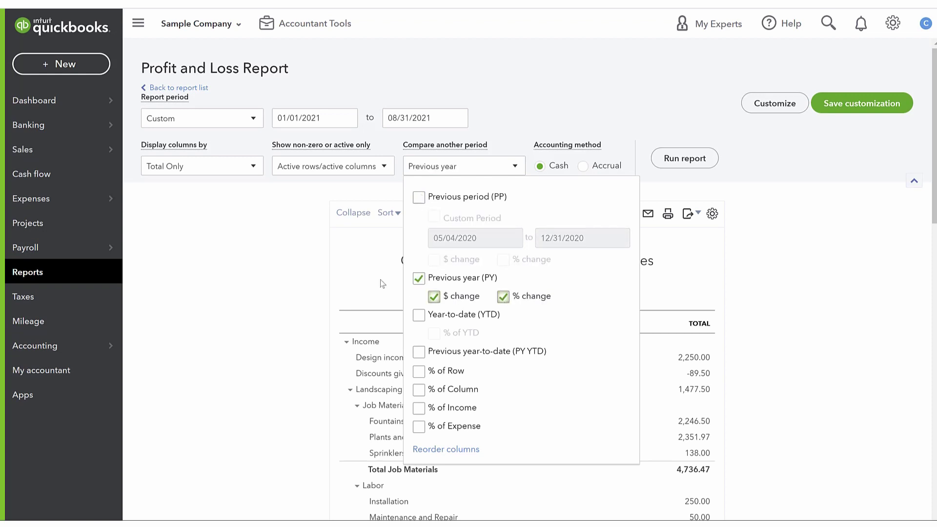
Step: Display the Profit and Loss columns by Months and run the report
left_click(233, 172)
left_click(234, 169)
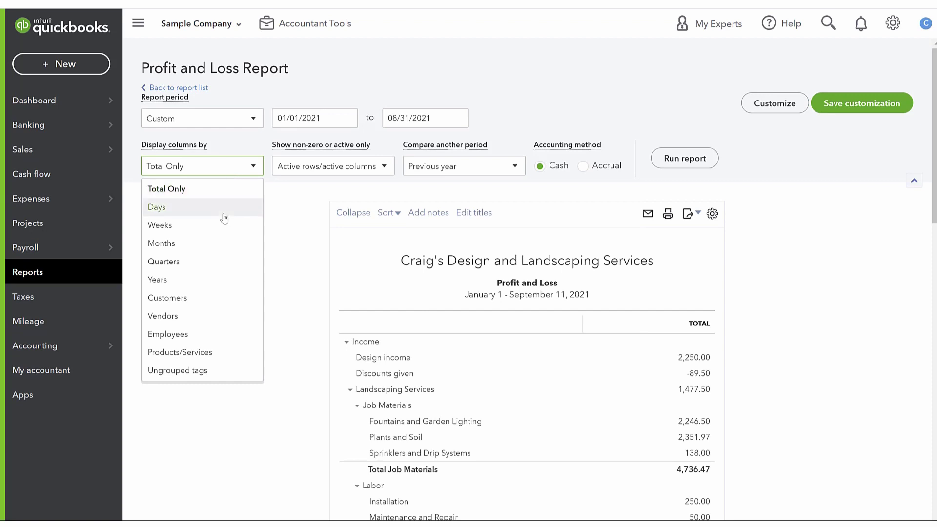
left_click(224, 244)
left_click(675, 163)
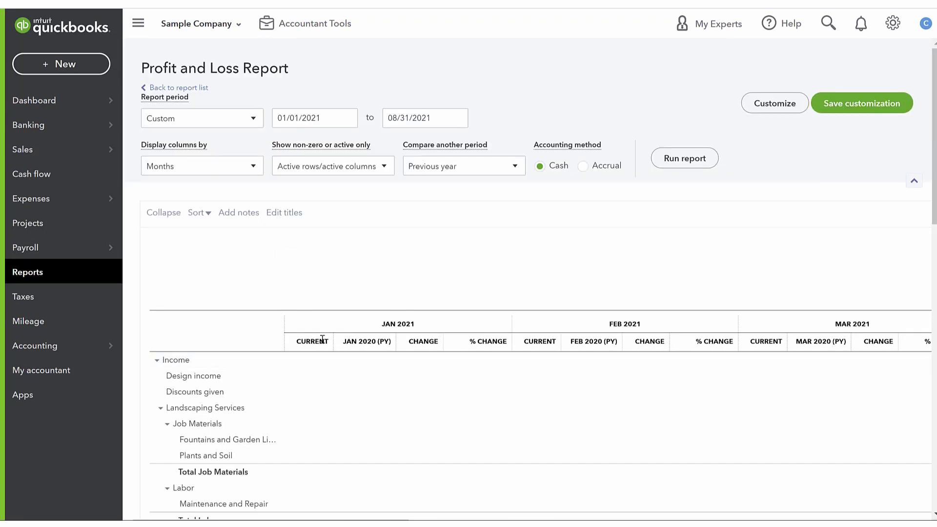
Step: Remove the previous-year comparison, rerun the Profit and Loss report and review its monthly columns down to Net Income
left_click(417, 176)
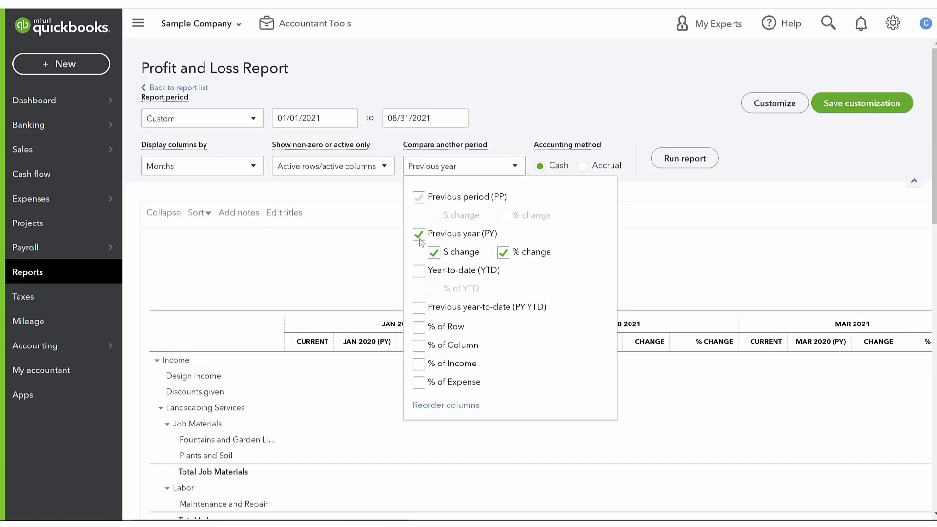
left_click(417, 235)
scroll(690, 153, "down", 3)
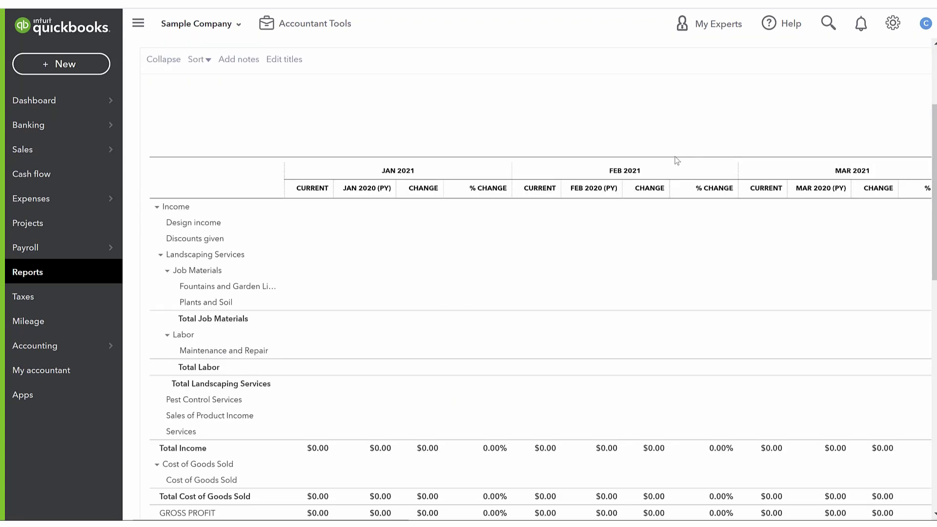
scroll(673, 159, "up", 3)
left_click(678, 160)
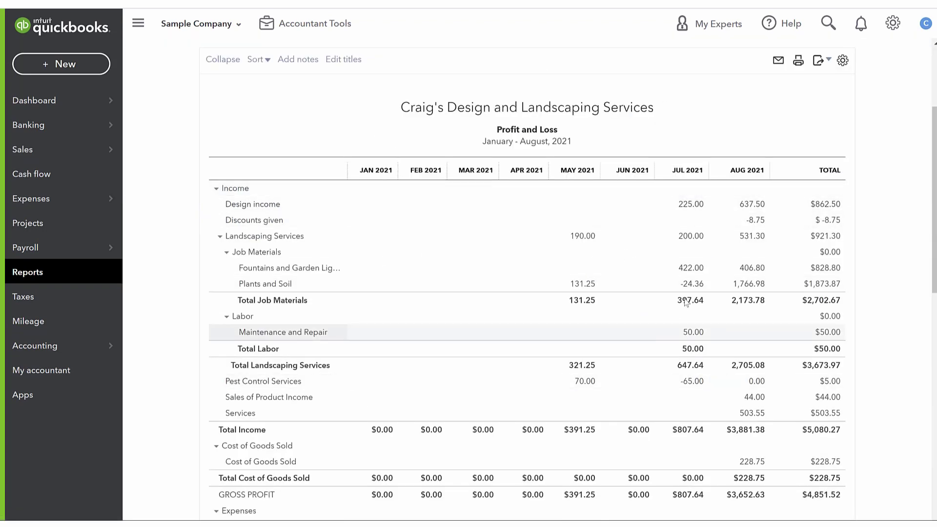
scroll(770, 381, "down", 10)
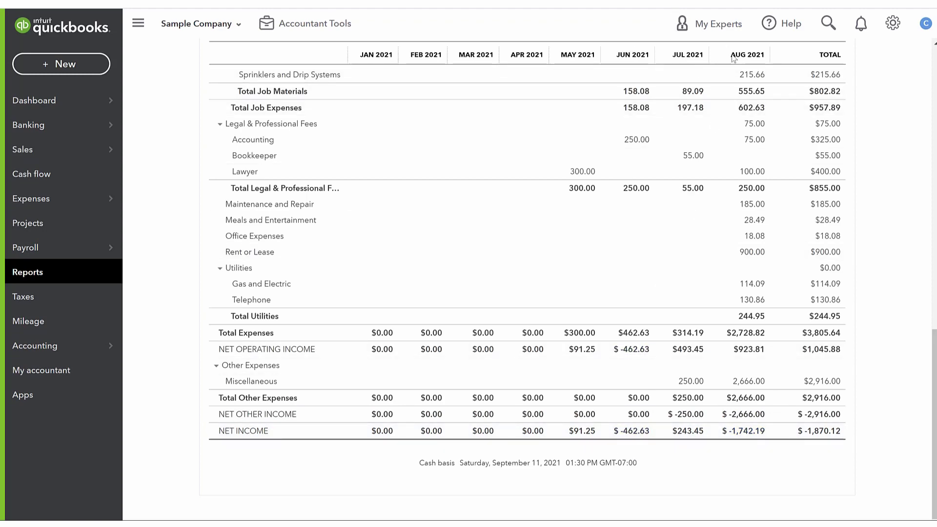
scroll(815, 437, "up", 10)
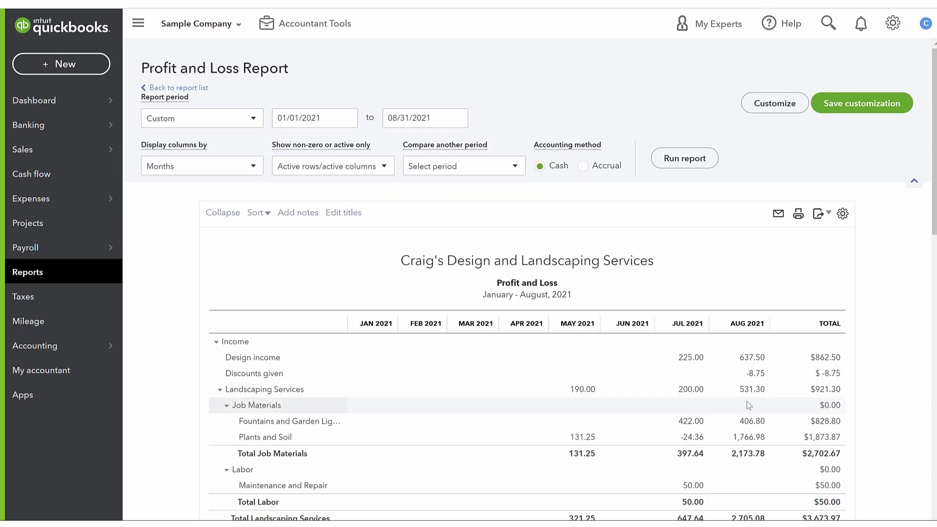
Step: Return to the report list and view the Balance Sheet report, followed by the Accounts receivable aging summary
left_click(171, 90)
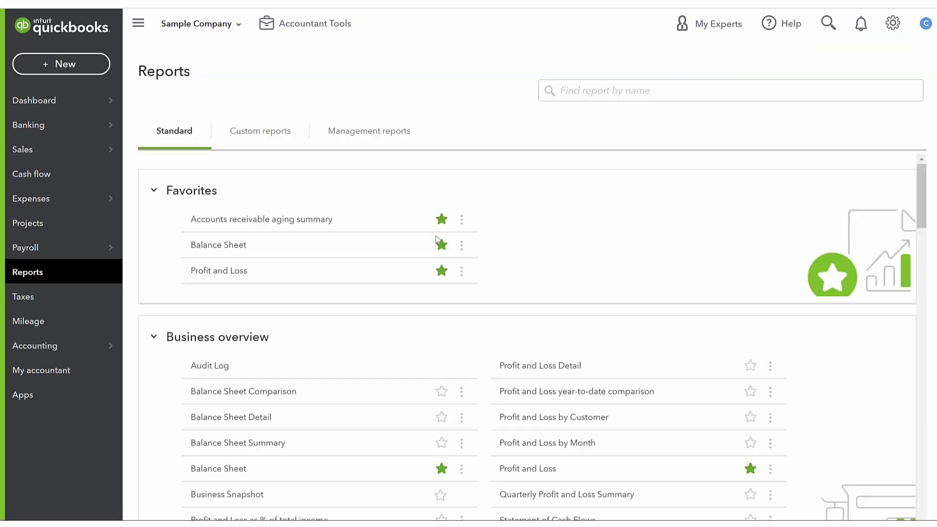
scroll(430, 271, "down", 1)
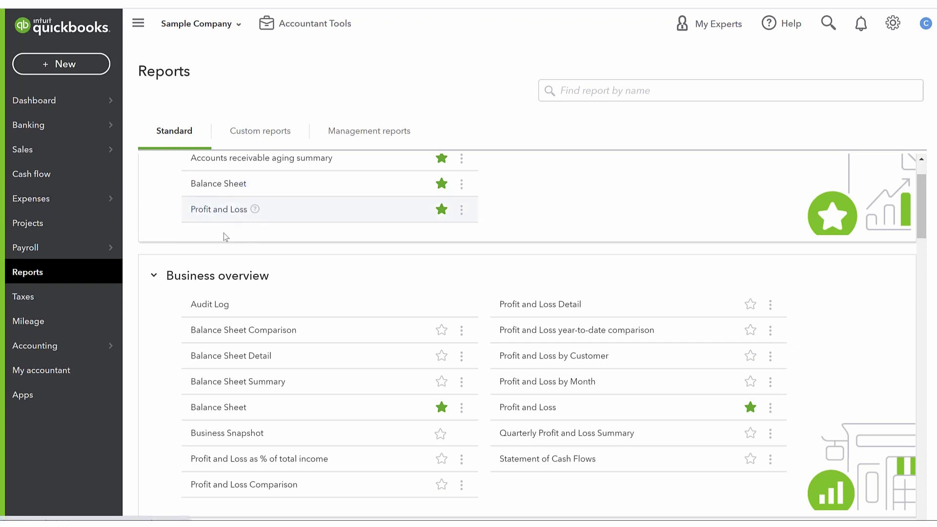
mouse_move(83, 348)
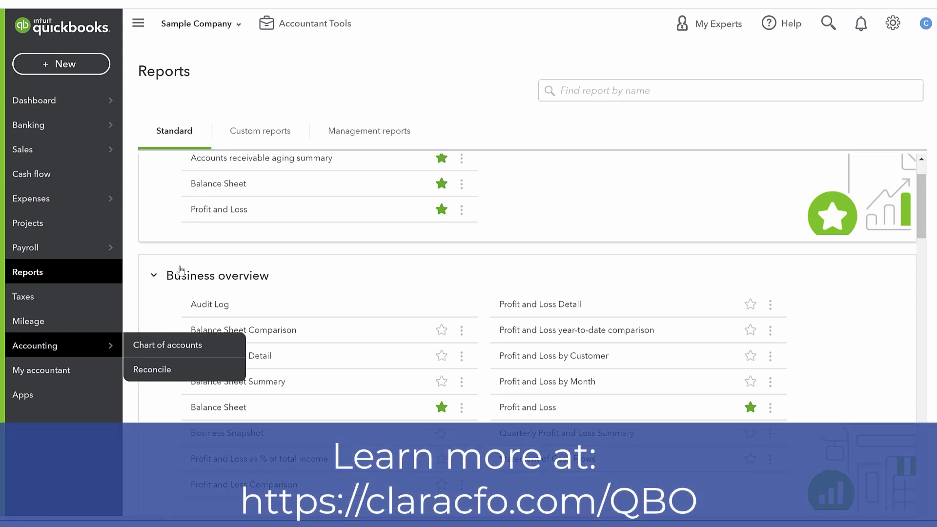
left_click(234, 185)
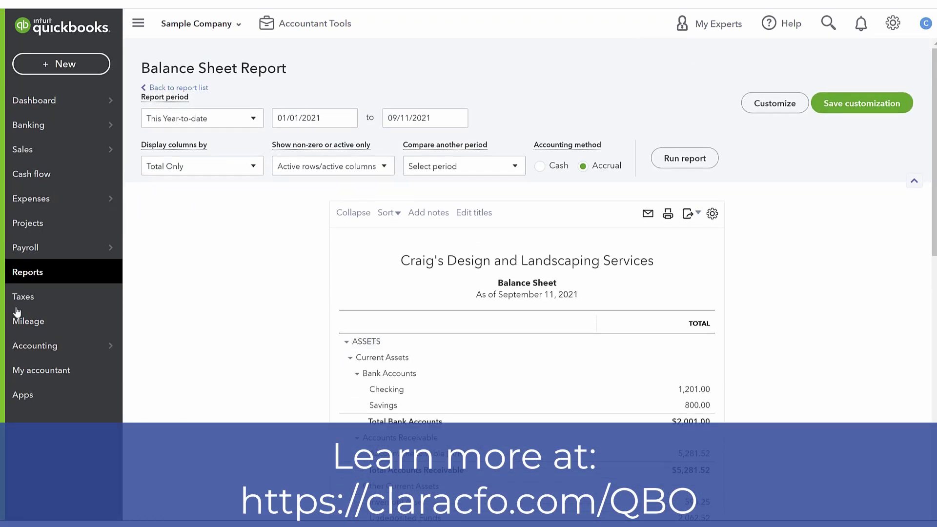
left_click(22, 278)
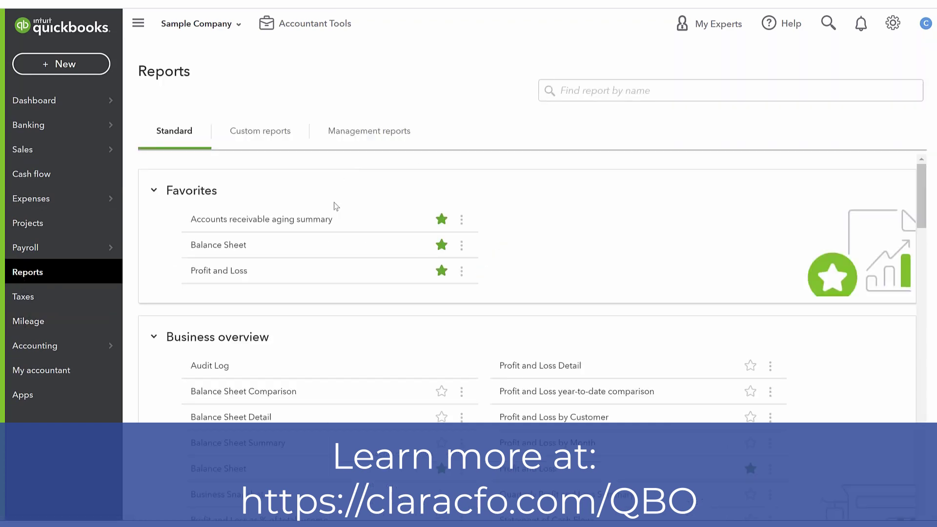
left_click(324, 219)
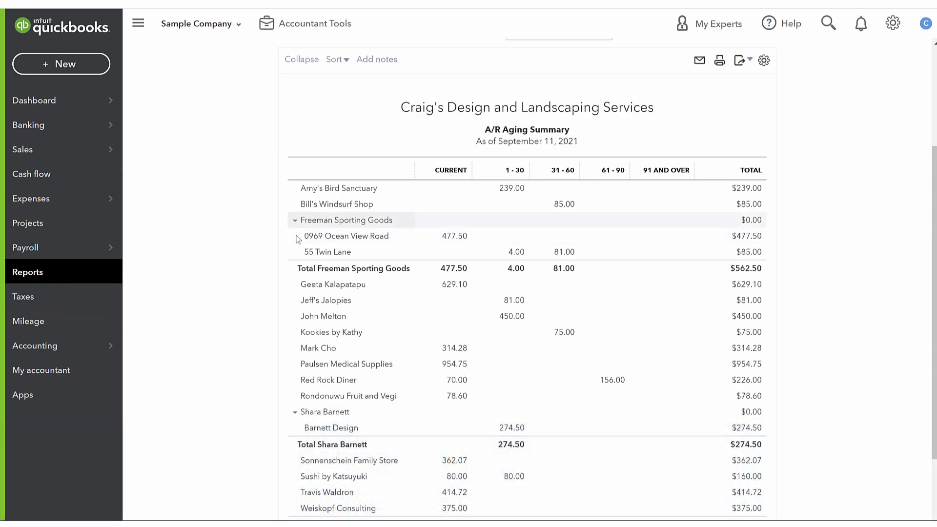
scroll(860, 262, "up", 3)
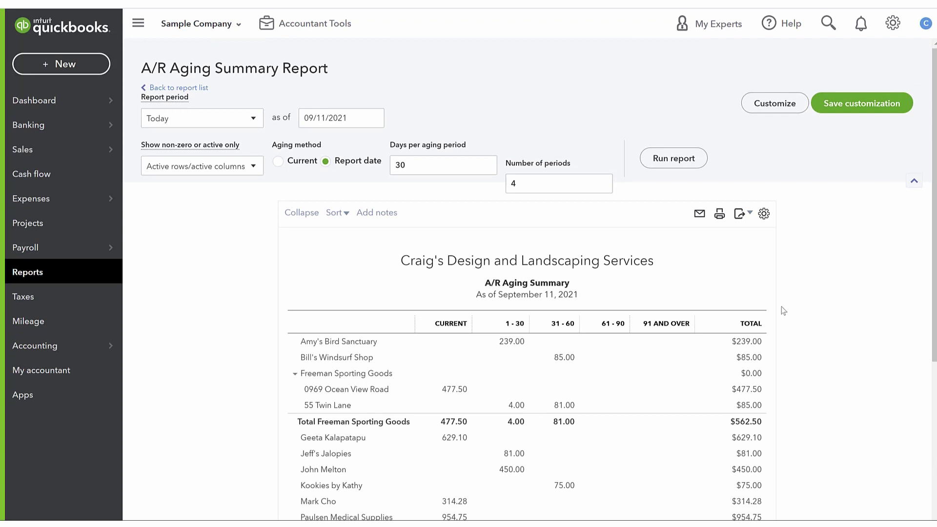
Step: Visit the Taxes page and the Mileage page
left_click(18, 299)
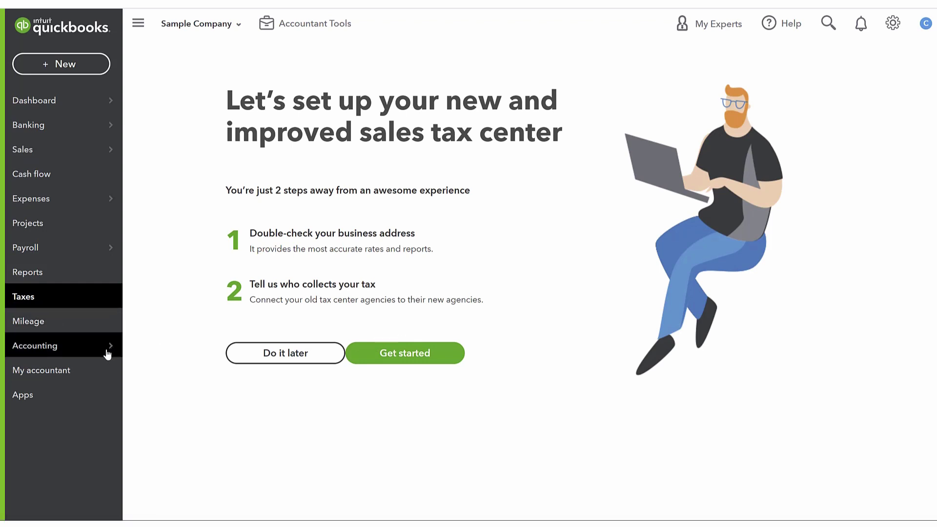
left_click(76, 326)
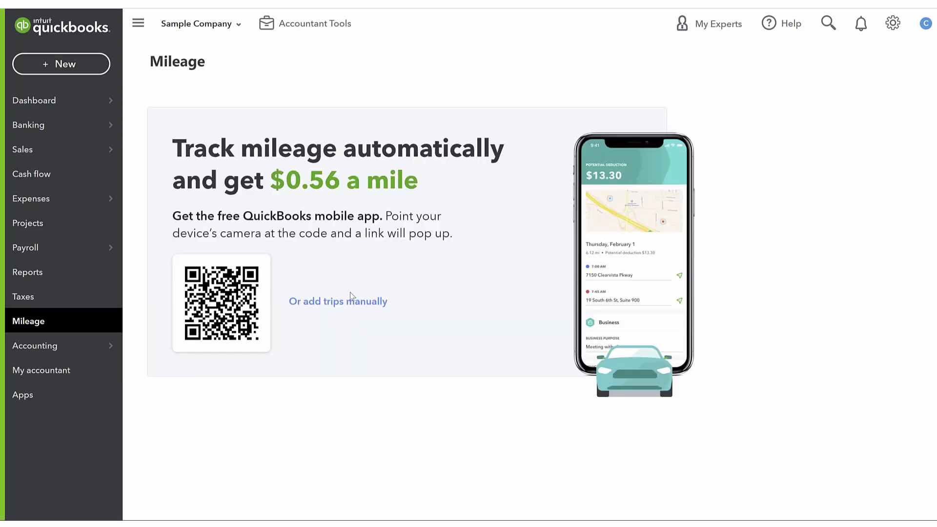
Step: Open the Chart of Accounts in the Accounting section and look through the accounts down to the income accounts
mouse_move(49, 345)
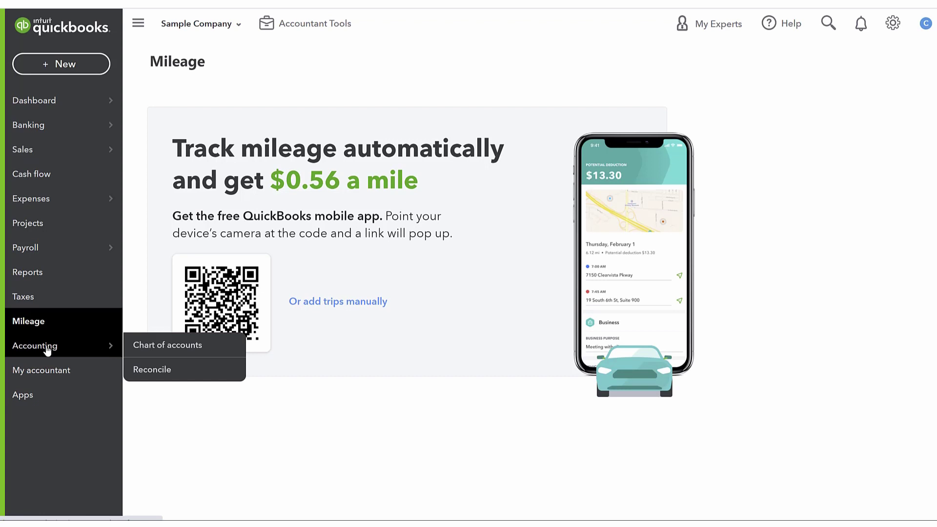
left_click(47, 346)
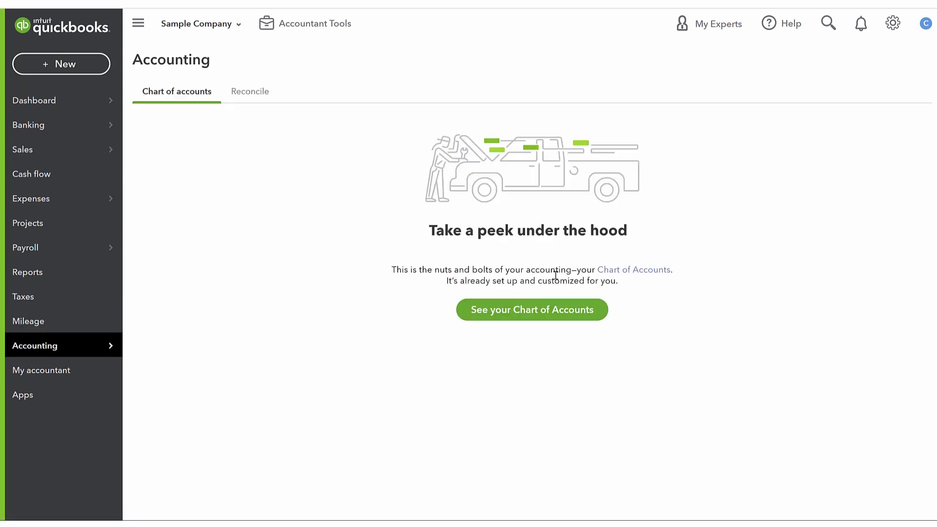
left_click(528, 317)
scroll(210, 297, "down", 10)
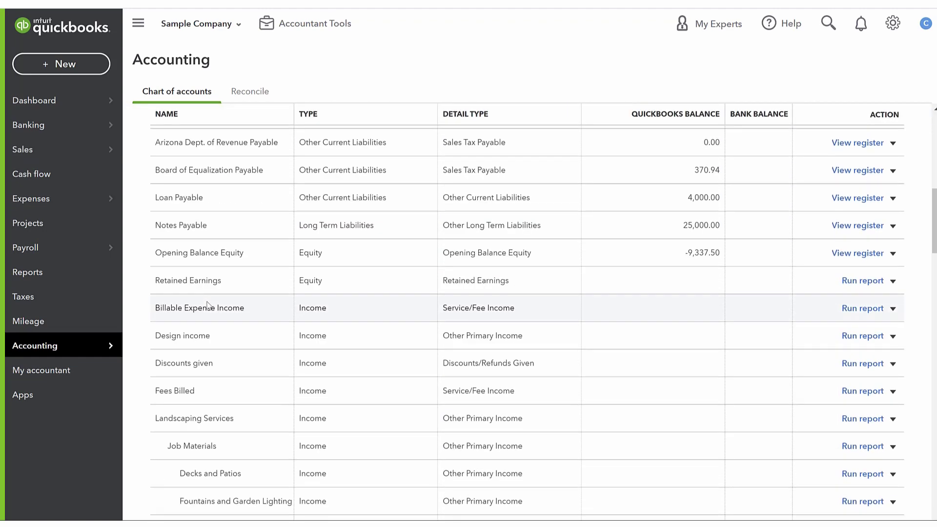
scroll(209, 304, "down", 4)
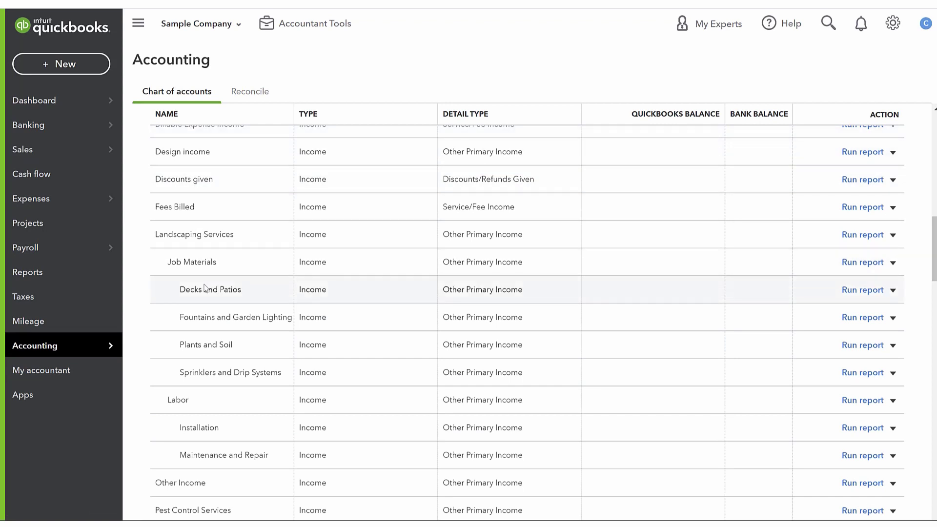
scroll(418, 262, "down", 3)
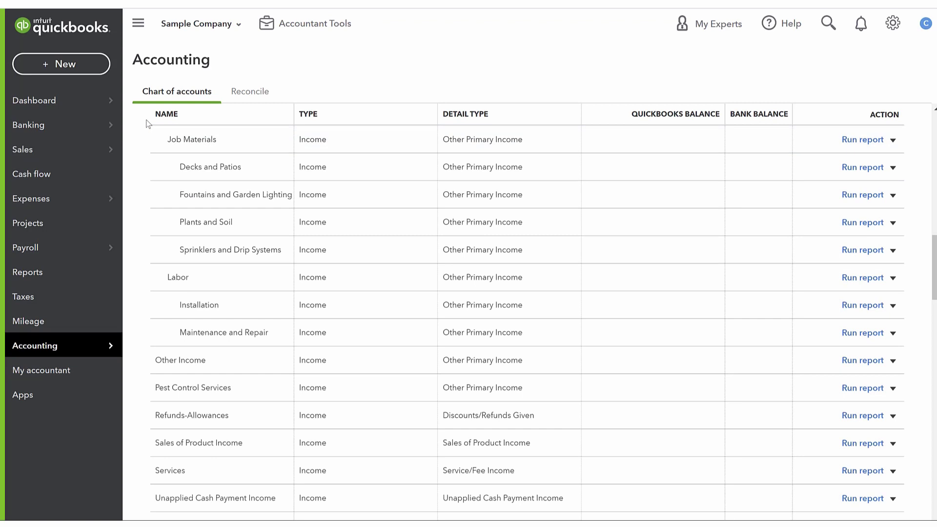
Step: Enable and show account numbers for the chart of accounts in the Advanced company settings, and save the change
left_click(893, 24)
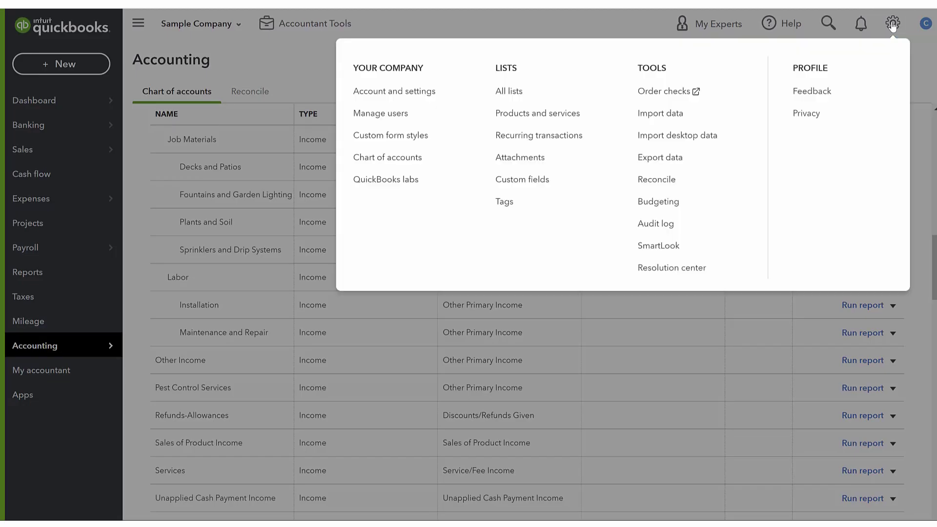
left_click(375, 87)
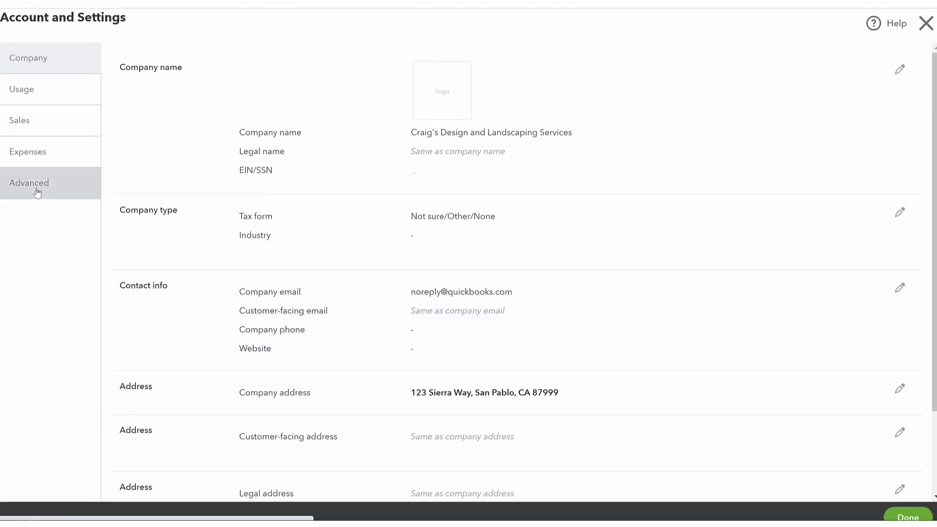
left_click(37, 193)
scroll(389, 266, "down", 3)
scroll(327, 218, "up", 3)
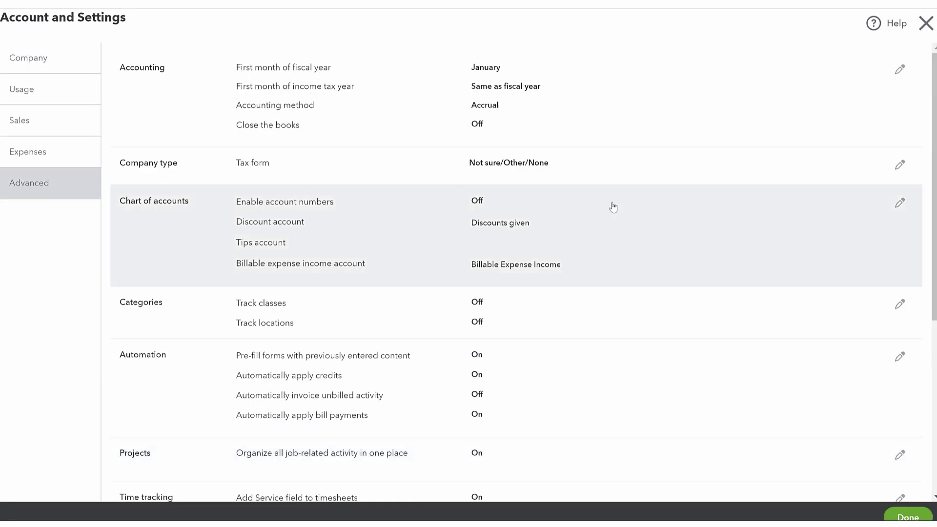
left_click(899, 203)
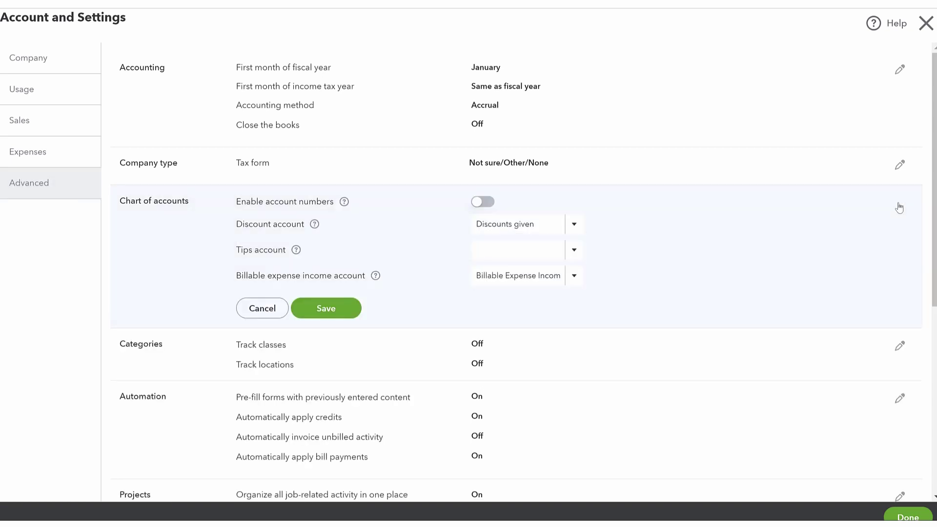
left_click(481, 202)
left_click(259, 221)
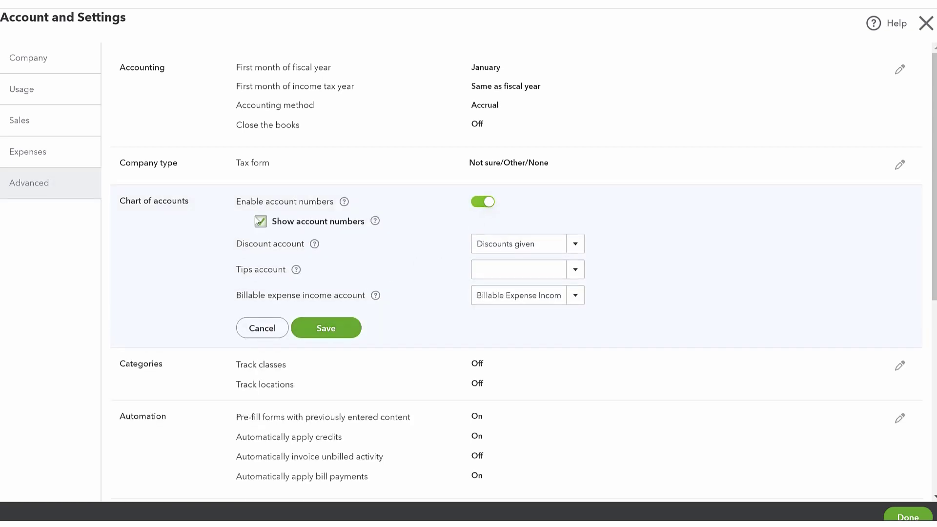
left_click(334, 332)
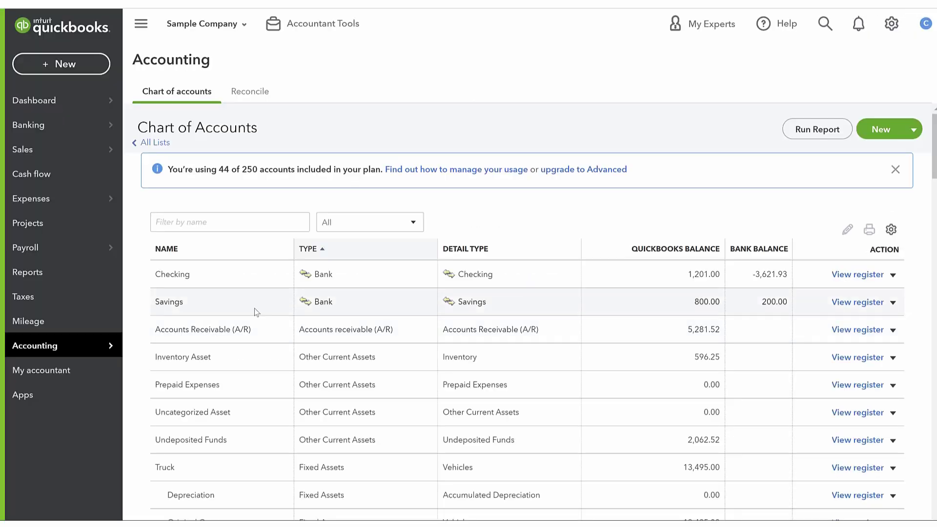
Step: Look over the Chart of Accounts and open the Reconcile page in the Accounting section
scroll(254, 308, "down", 4)
scroll(254, 311, "up", 5)
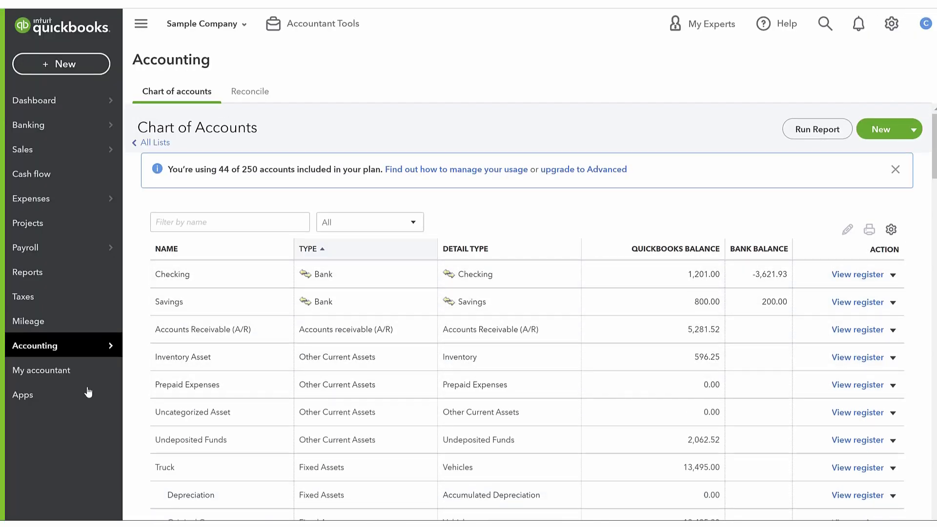
mouse_move(76, 348)
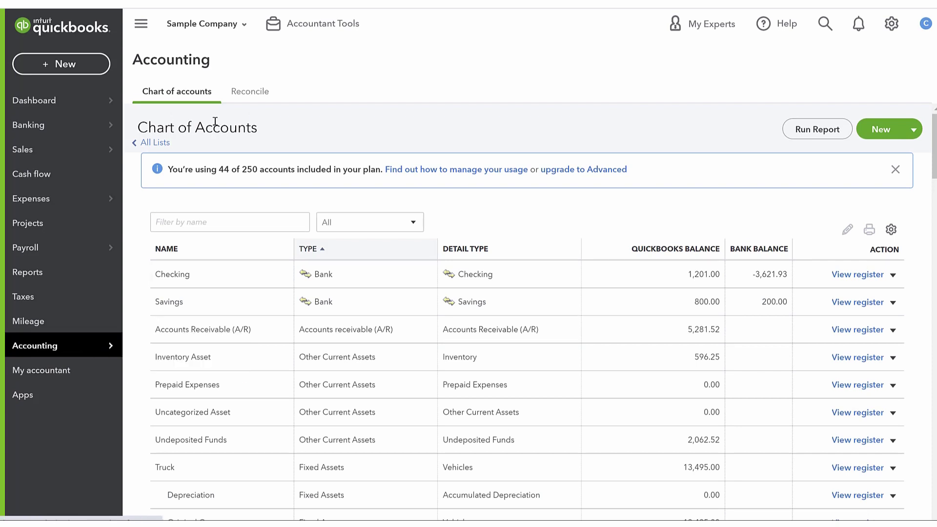
left_click(262, 98)
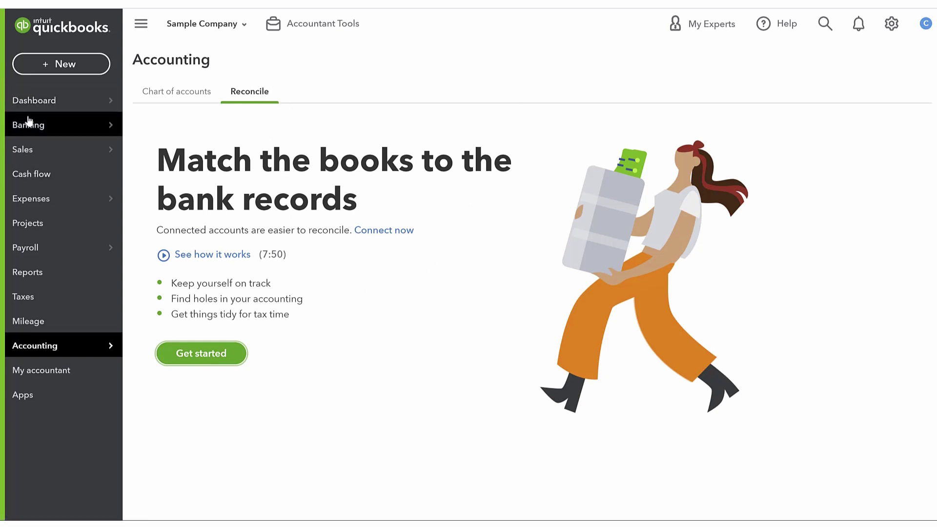
Step: Visit the My accountant page for inviting an accountant to the company
mouse_move(36, 125)
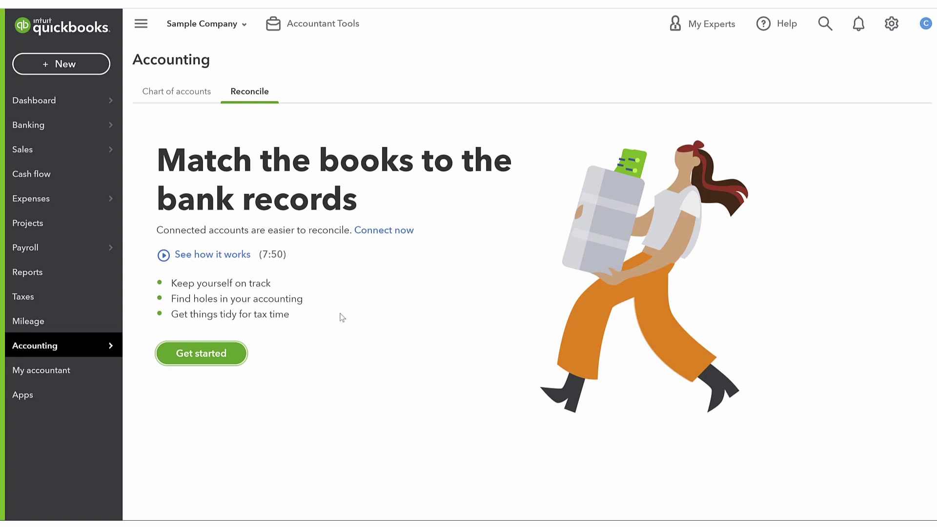
mouse_move(56, 138)
left_click(61, 371)
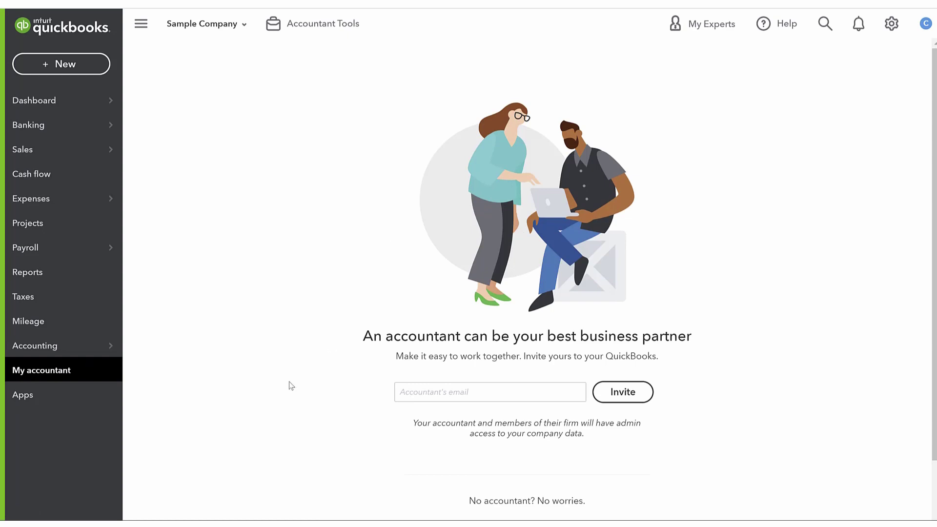
Step: Open the Apps page, skim the app listings and return to the start of the page
left_click(35, 393)
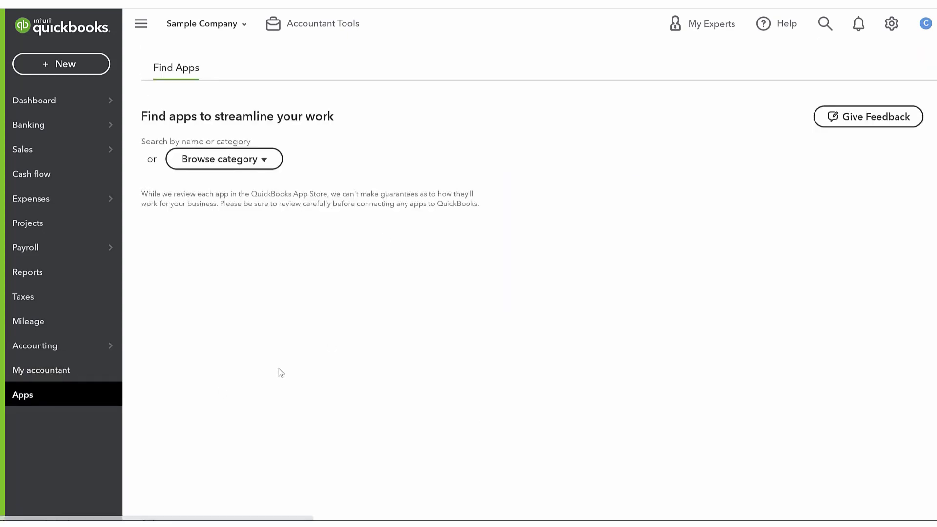
scroll(454, 227, "down", 20)
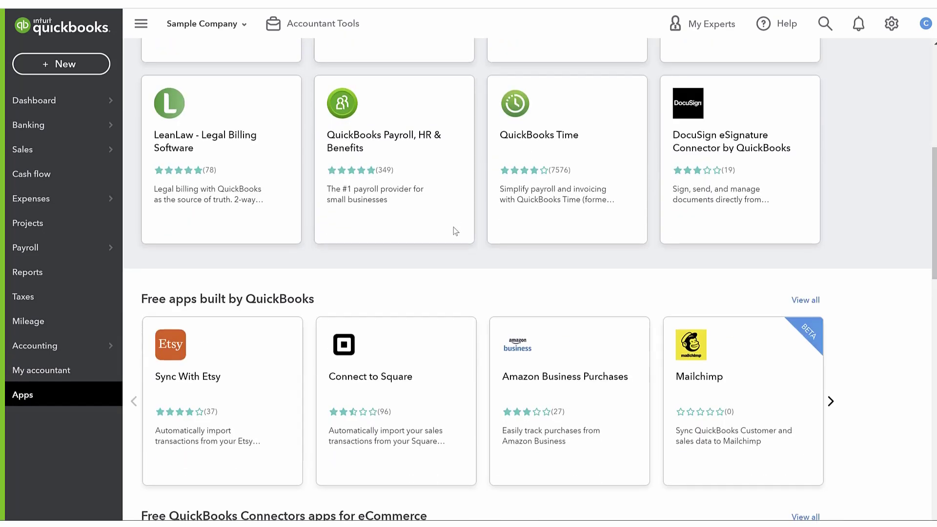
scroll(455, 231, "down", 6)
scroll(456, 231, "up", 3)
scroll(456, 231, "up", 6)
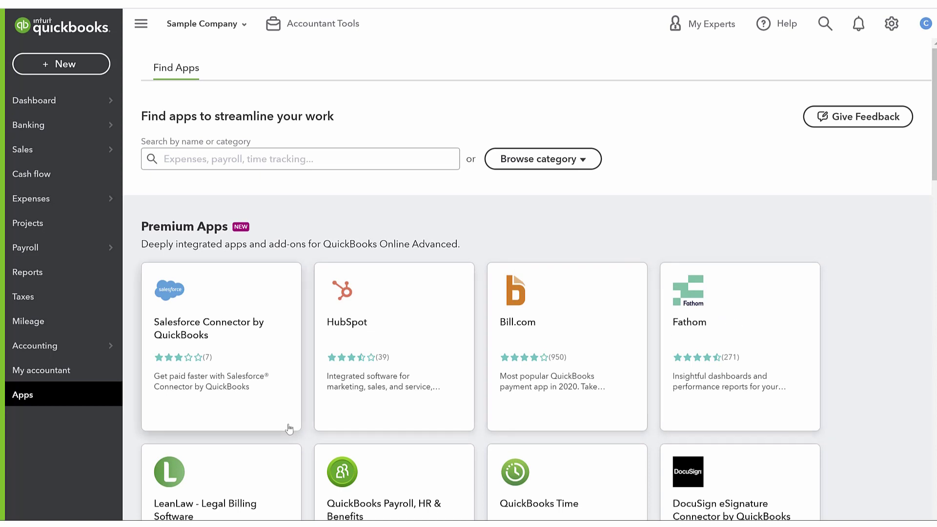
Step: Examine the app categories one after another, from Premium Apps through the eCommerce connectors and highest rated apps to Free apps
scroll(288, 428, "down", 1)
scroll(504, 300, "down", 5)
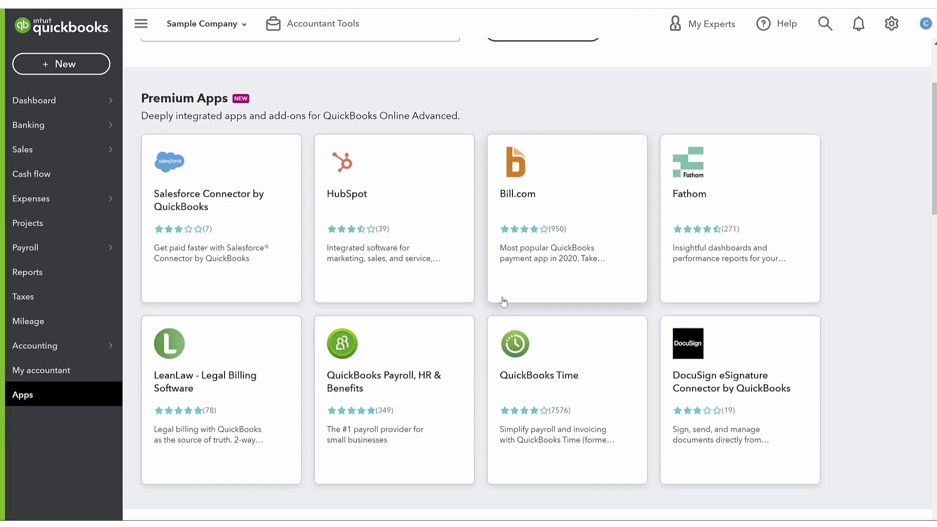
scroll(375, 327, "down", 2)
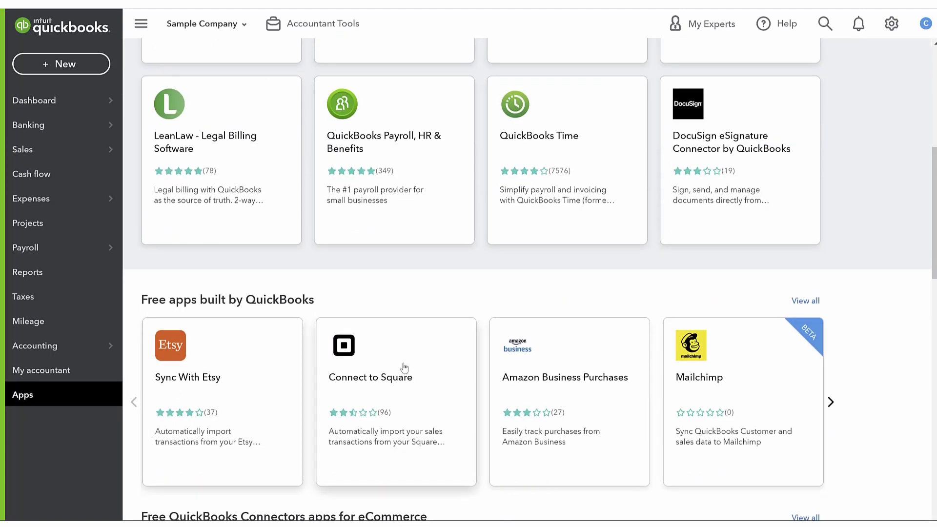
scroll(537, 390, "down", 4)
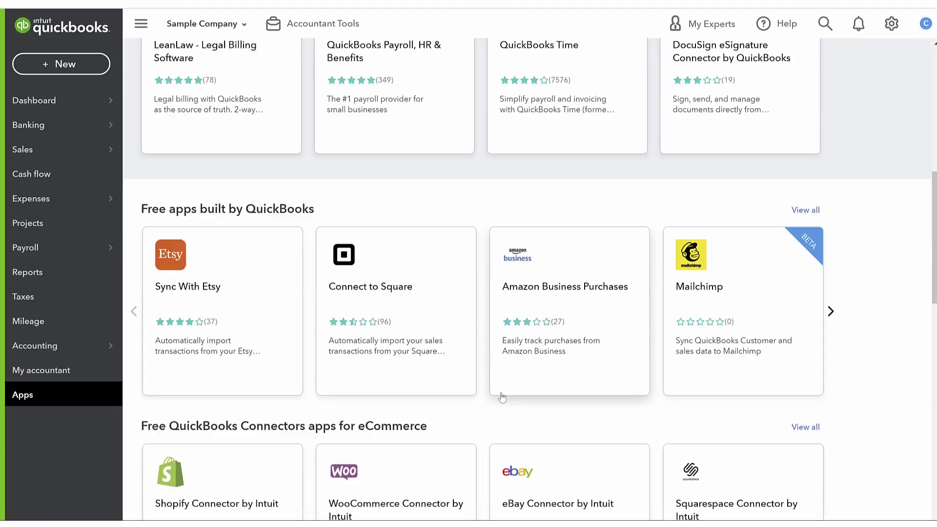
scroll(501, 397, "down", 3)
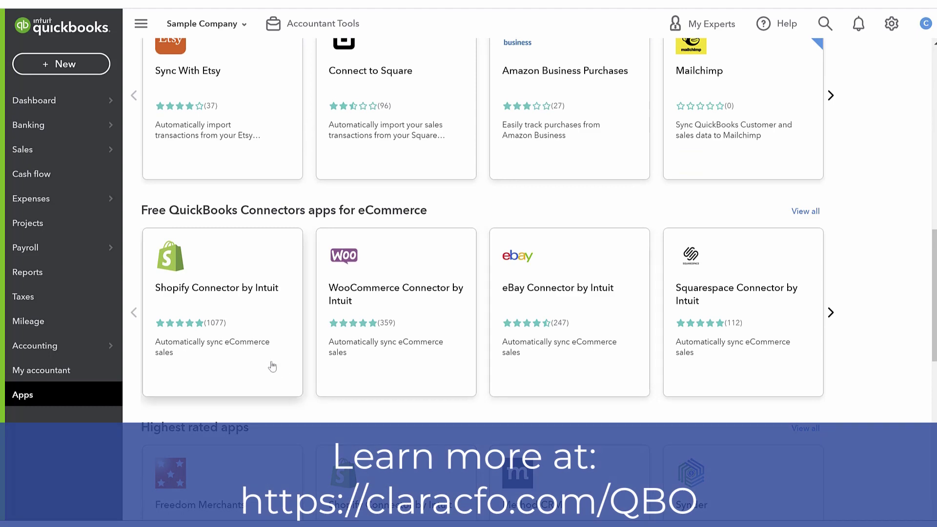
scroll(272, 366, "down", 1)
scroll(272, 366, "down", 5)
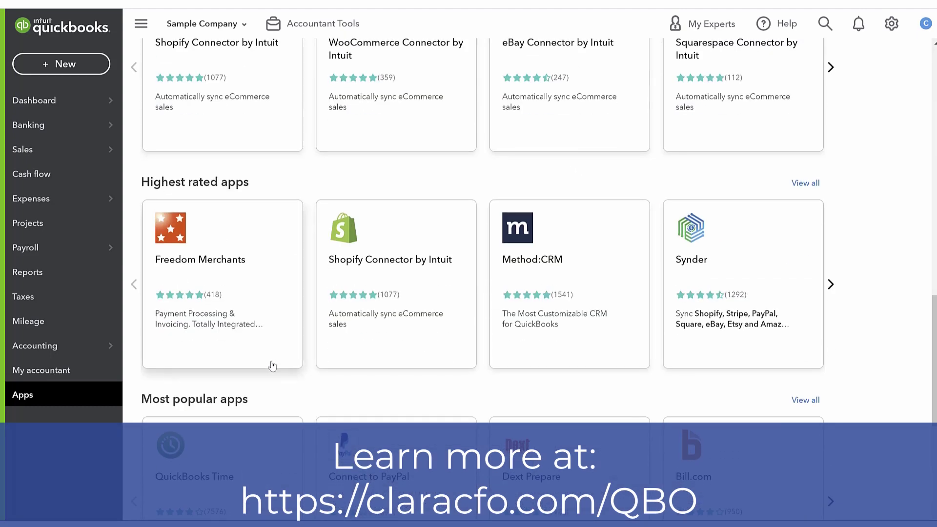
scroll(272, 366, "down", 8)
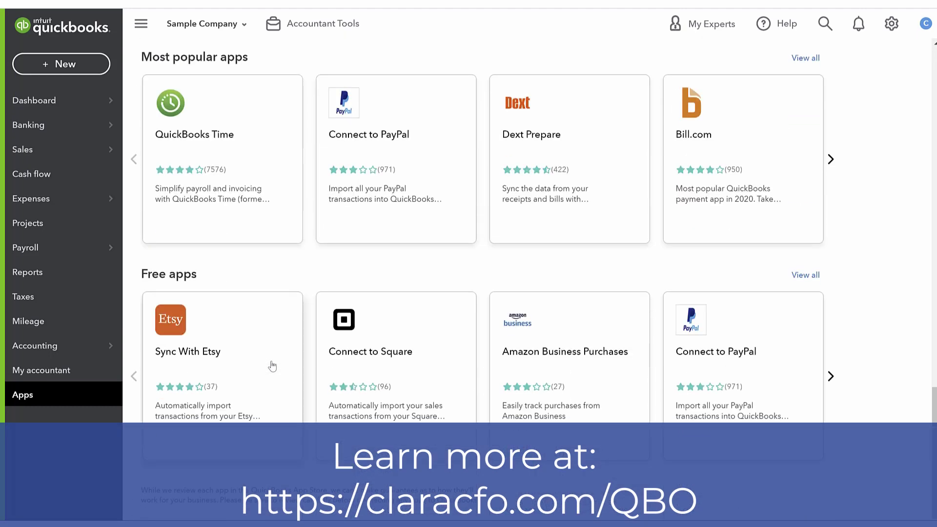